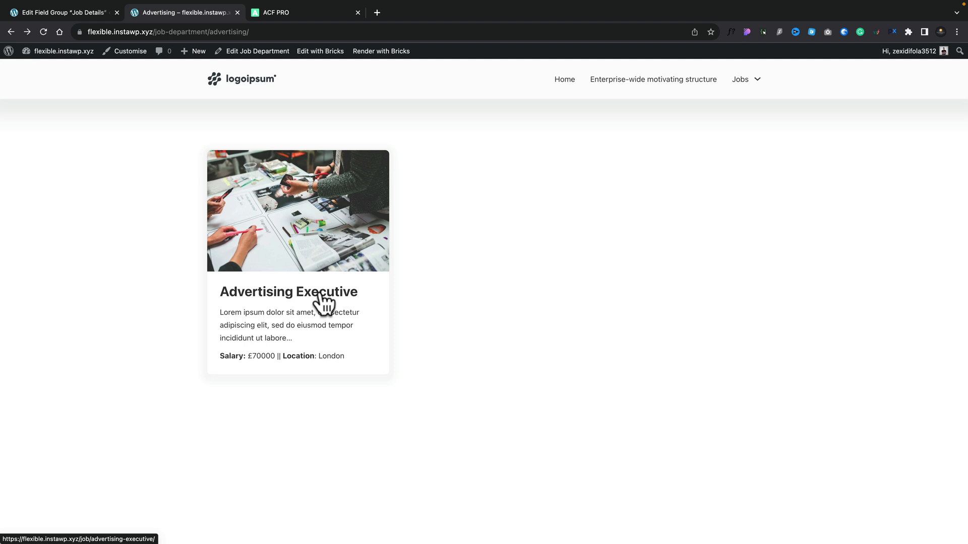
# Step: Review the Advertising Executive job page from its featured image down to the Google Advertising Campaign section
pyautogui.scroll(-4, 344, 383)
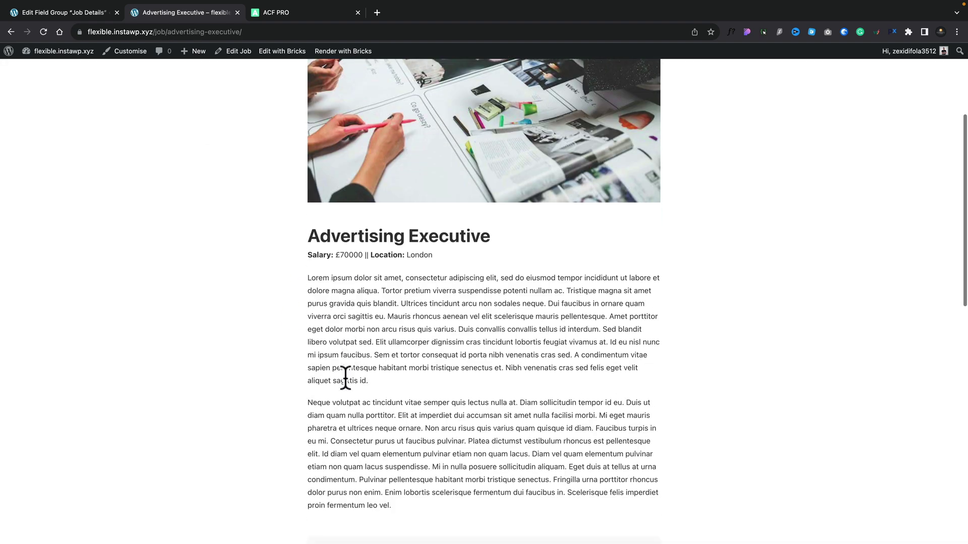
pyautogui.scroll(-7, 346, 382)
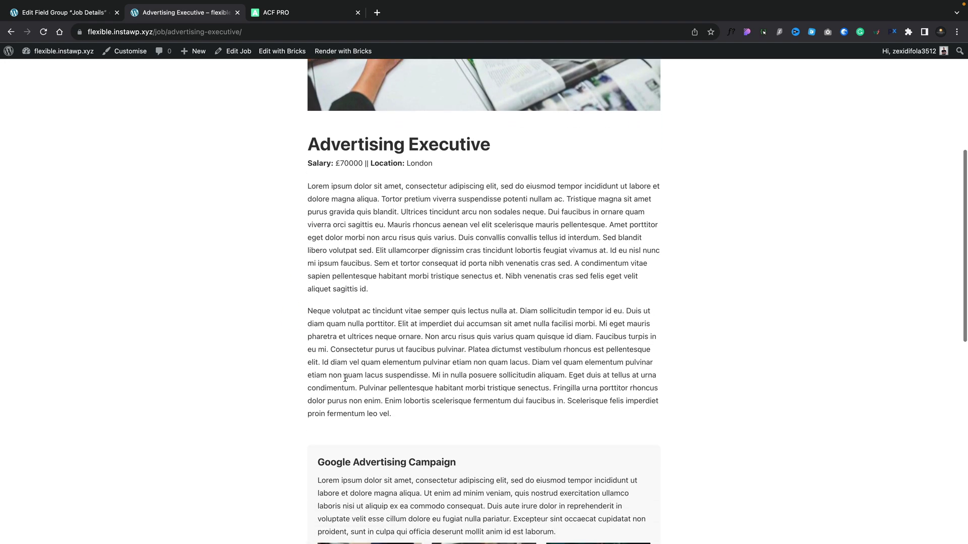
pyautogui.scroll(-2, 346, 378)
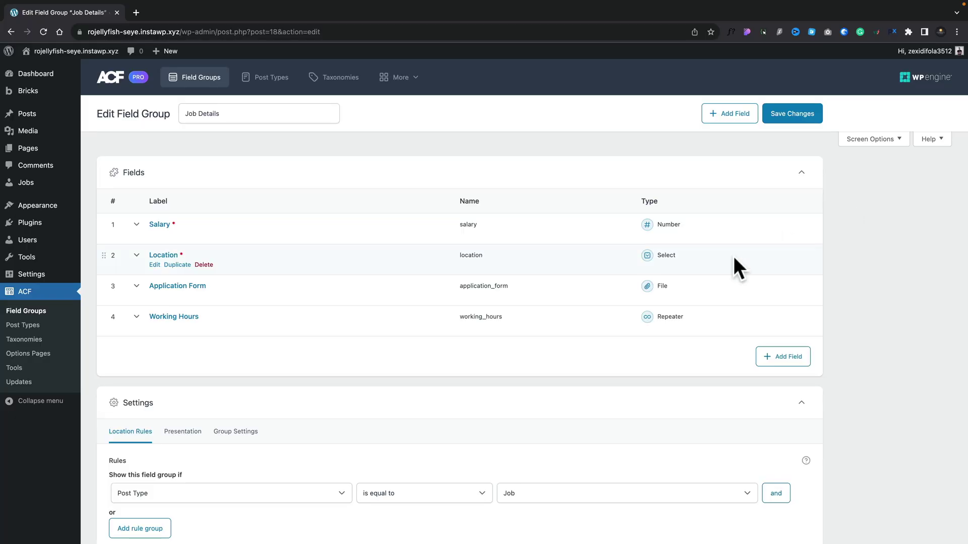
# Step: Add a Flexible Content field labelled "Flexible Content Demo" to the Job Details field group
pyautogui.scroll(-1, 713, 272)
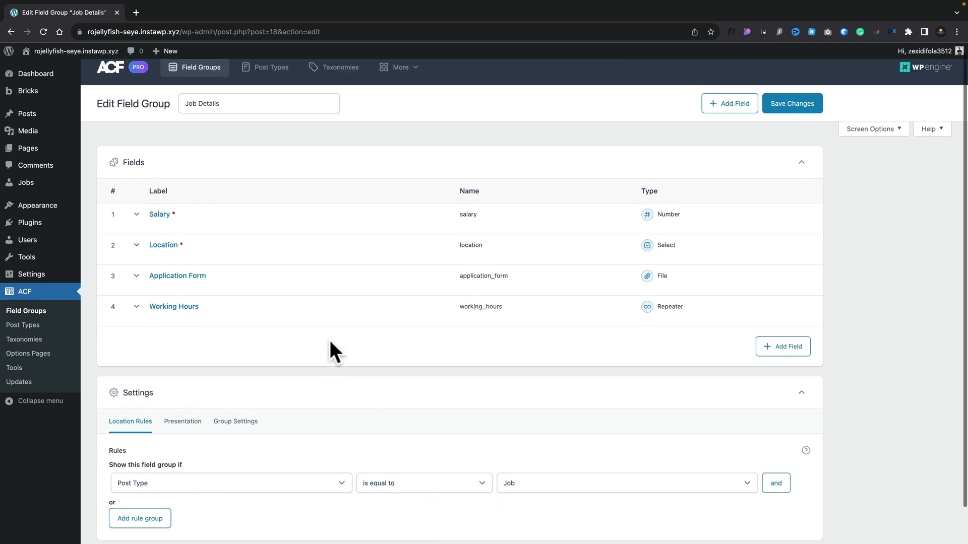
pyautogui.click(770, 357)
pyautogui.scroll(-3, 495, 398)
pyautogui.scroll(-1, 494, 398)
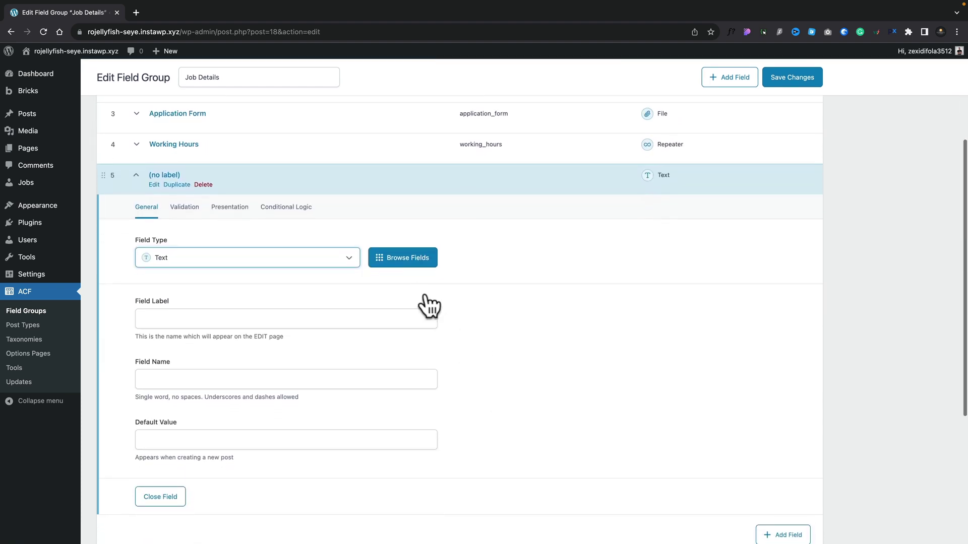
pyautogui.click(415, 270)
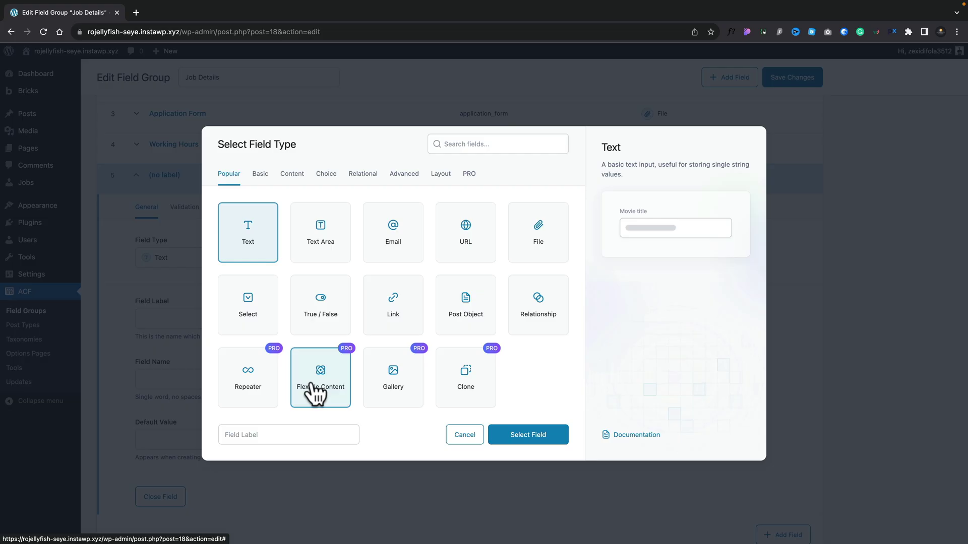
pyautogui.click(319, 393)
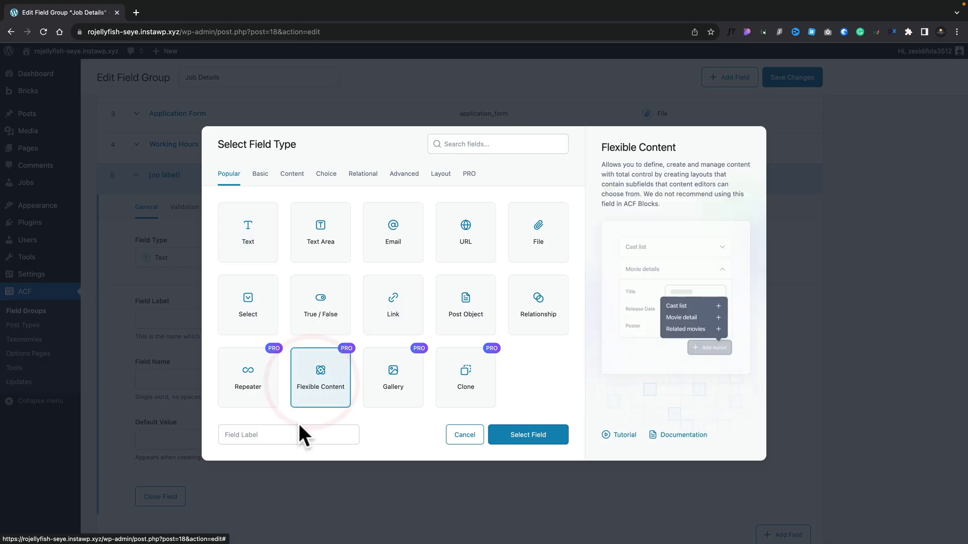
pyautogui.click(287, 435)
pyautogui.write('Flexible Content Demo')
pyautogui.click(517, 435)
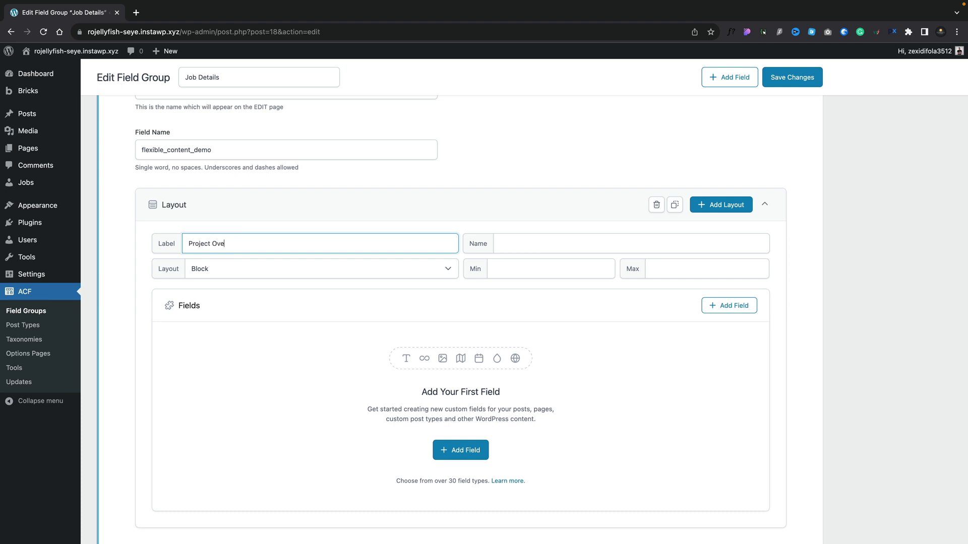
# Step: Label the first layout "Project Overview" with the name project_overview, keeping its Block layout
pyautogui.write('iew')
pyautogui.click(540, 244)
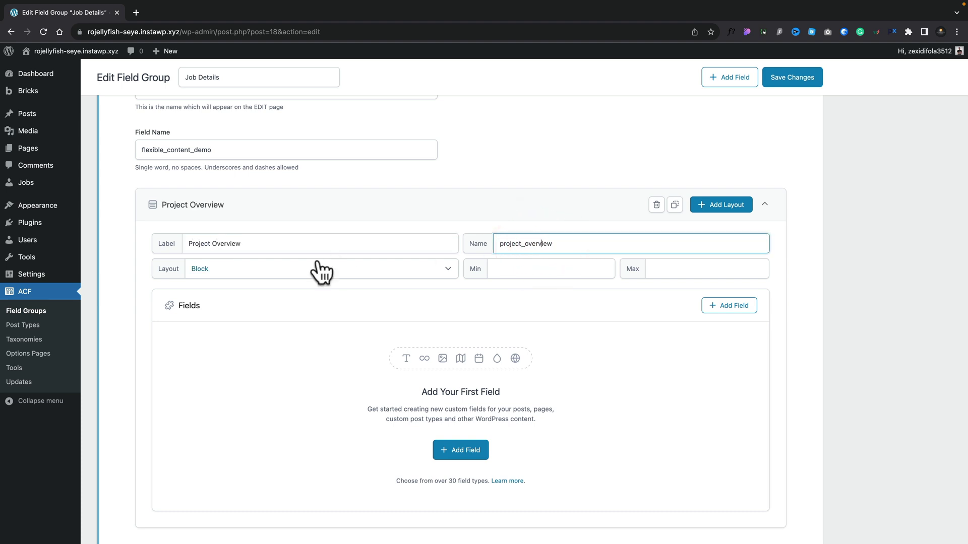
pyautogui.click(228, 267)
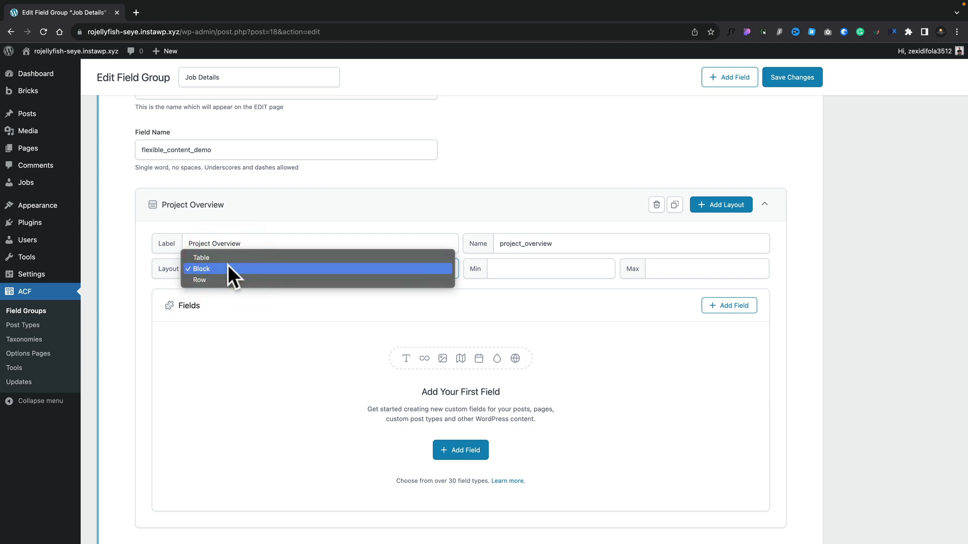
pyautogui.click(127, 262)
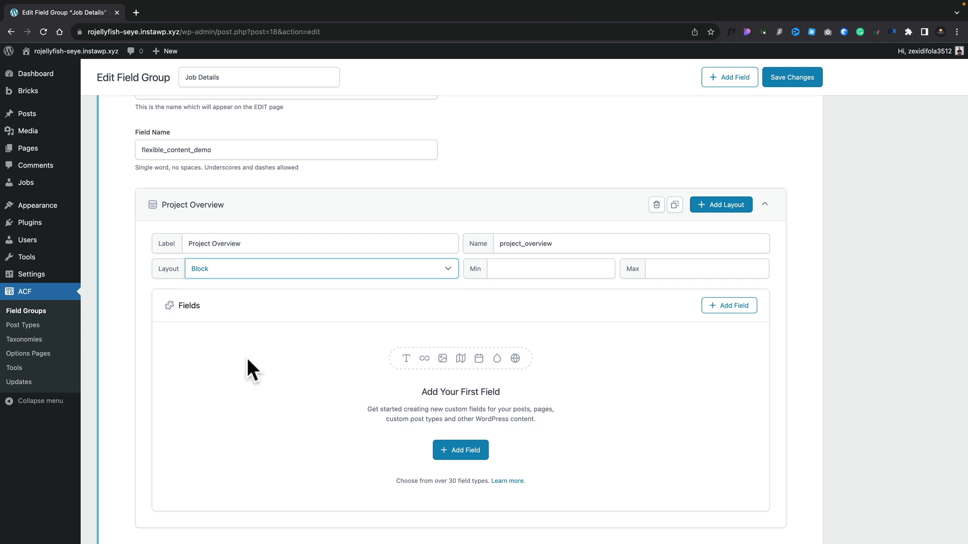
# Step: Add a Text field labelled "Project Title" with the name project_title to the Project Overview layout
pyautogui.click(720, 306)
pyautogui.scroll(-3, 501, 345)
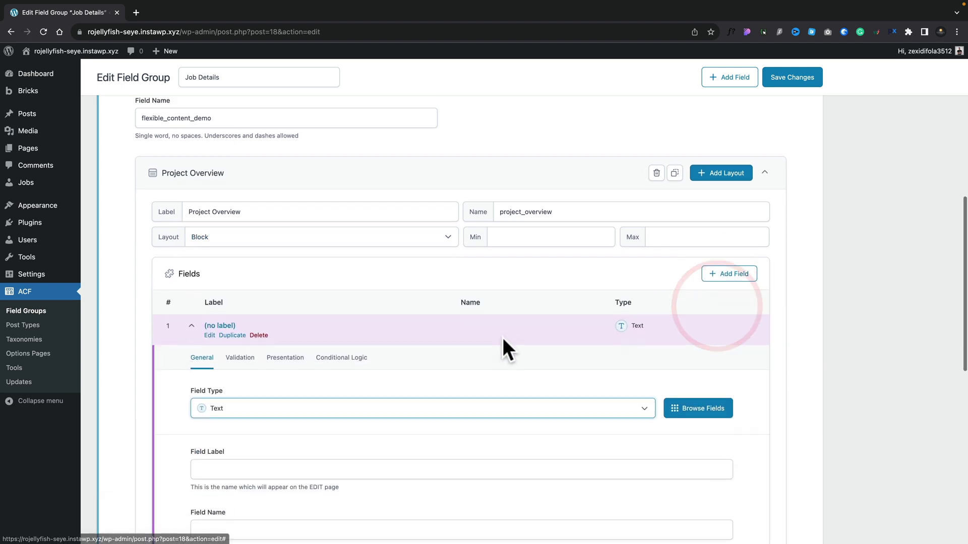
pyautogui.click(252, 368)
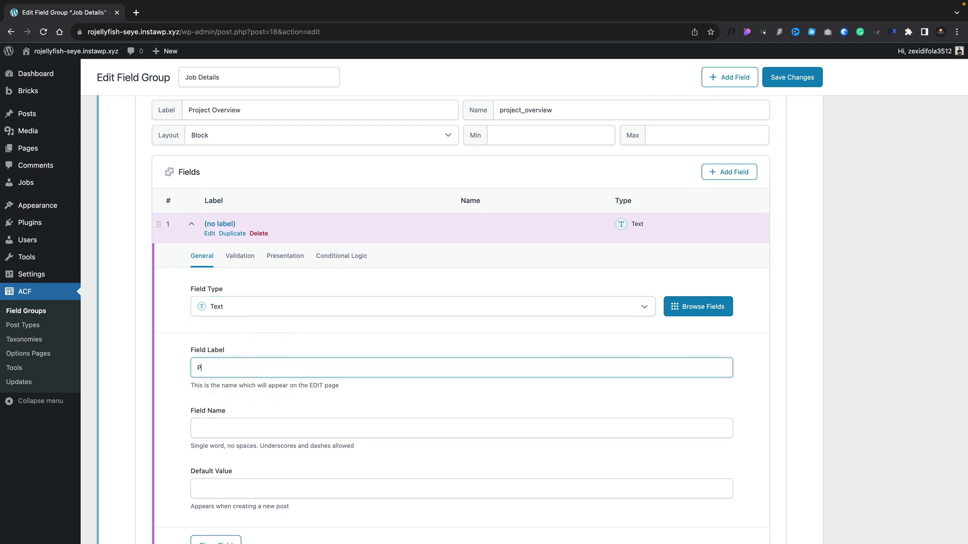
pyautogui.click(292, 426)
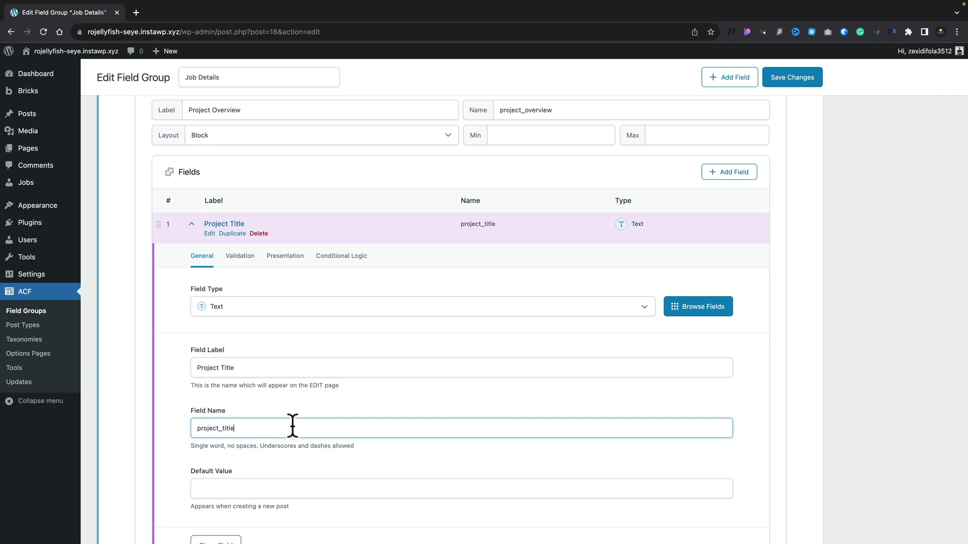
pyautogui.click(194, 233)
# Step: Add a WYSIWYG Editor field labelled "Project Details" with the name project_details to the Project Overview layout
pyautogui.click(728, 261)
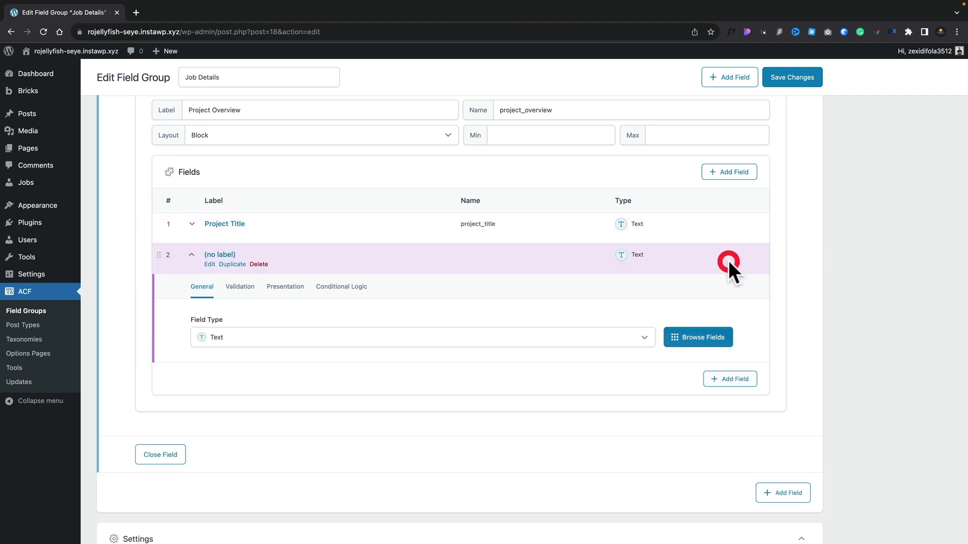
pyautogui.click(313, 337)
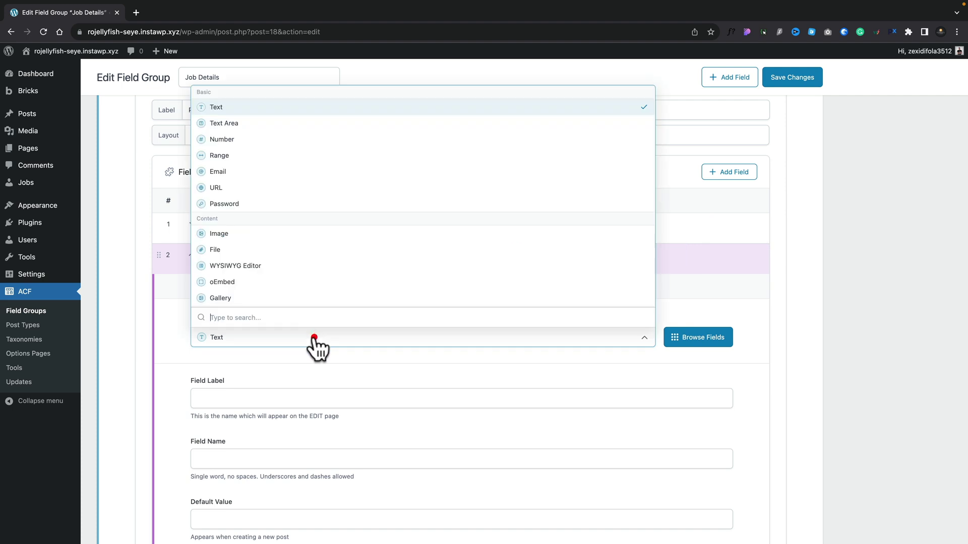
pyautogui.click(256, 273)
pyautogui.click(239, 400)
pyautogui.write('Project Details')
pyautogui.click(281, 460)
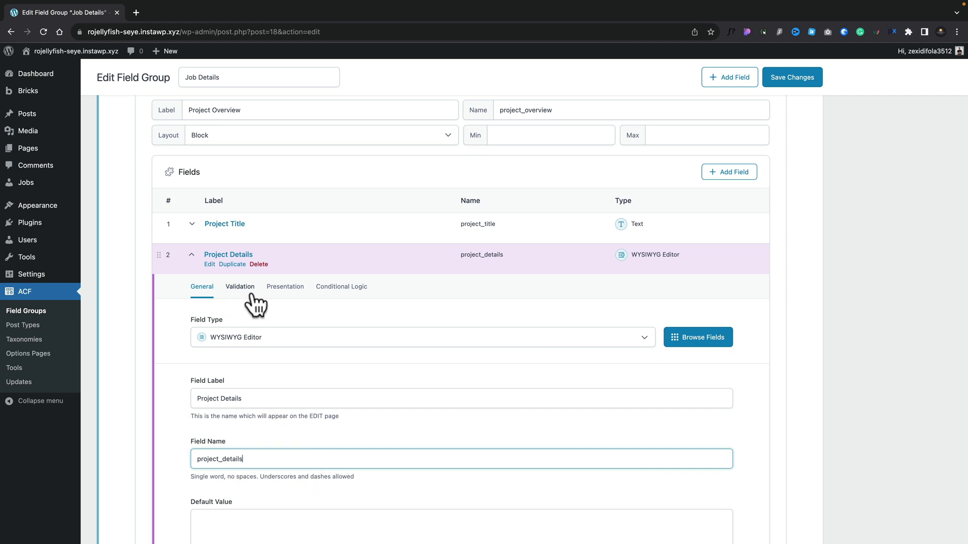
pyautogui.click(189, 254)
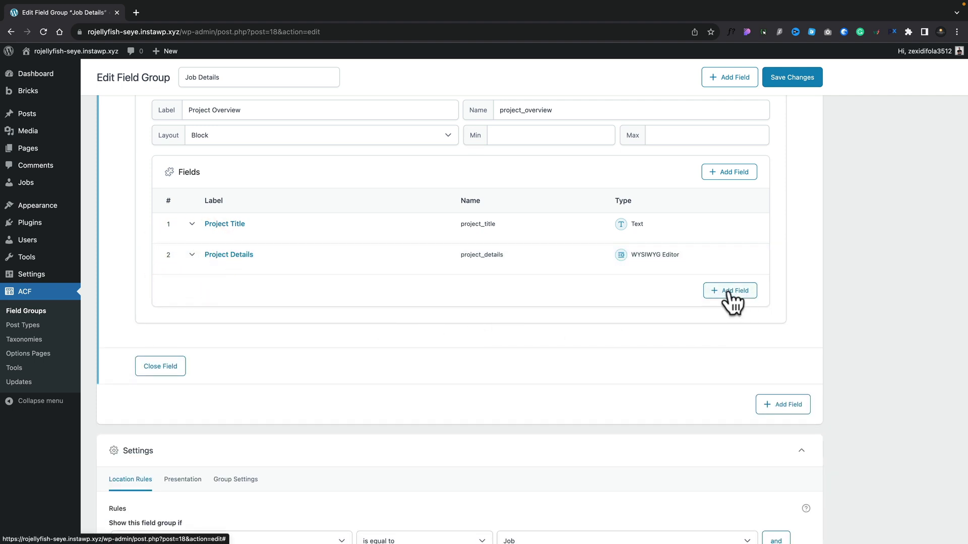
# Step: Add a Gallery field labelled "Project Gallery" with the name project_gallery to the Project Overview layout
pyautogui.click(728, 290)
pyautogui.click(422, 367)
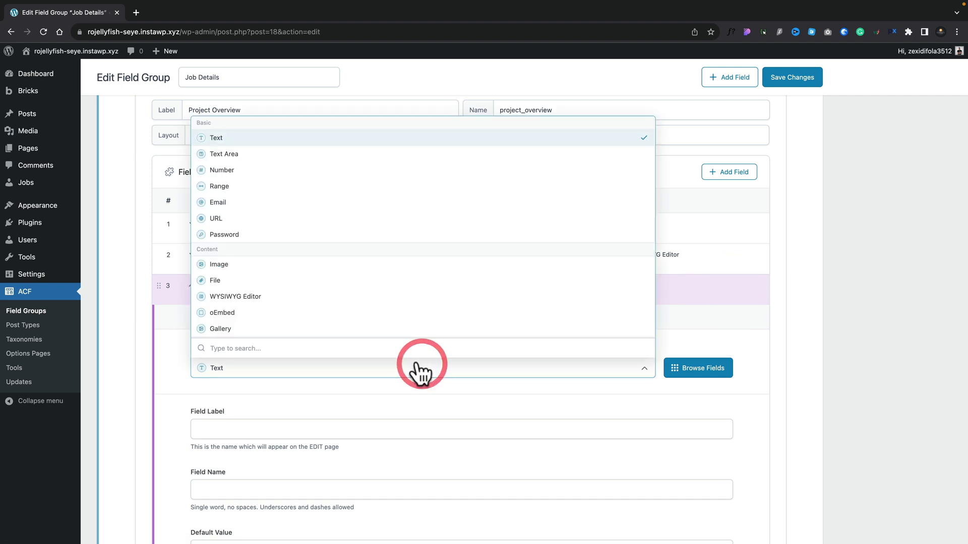
pyautogui.click(256, 325)
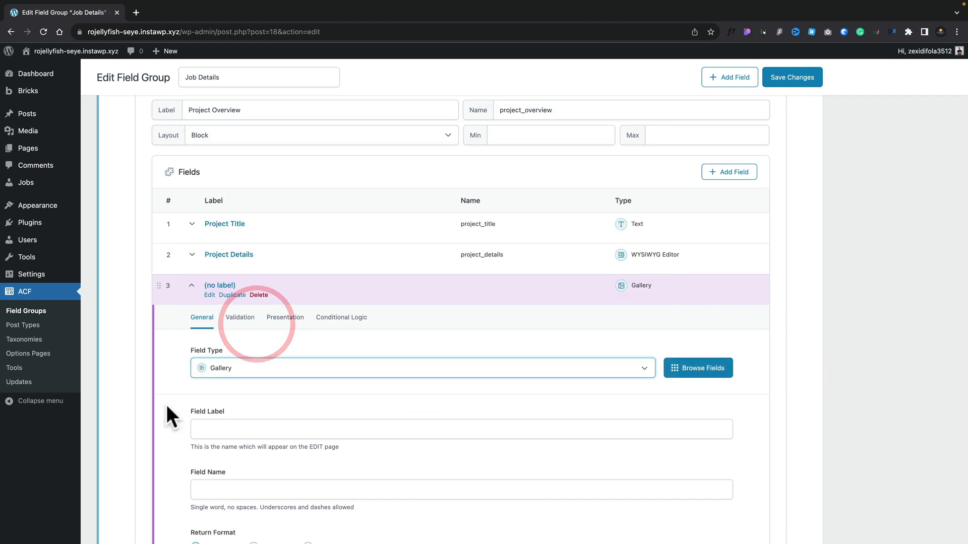
pyautogui.scroll(-3, 192, 383)
pyautogui.click(225, 323)
pyautogui.write('Project Gallery')
pyautogui.click(225, 377)
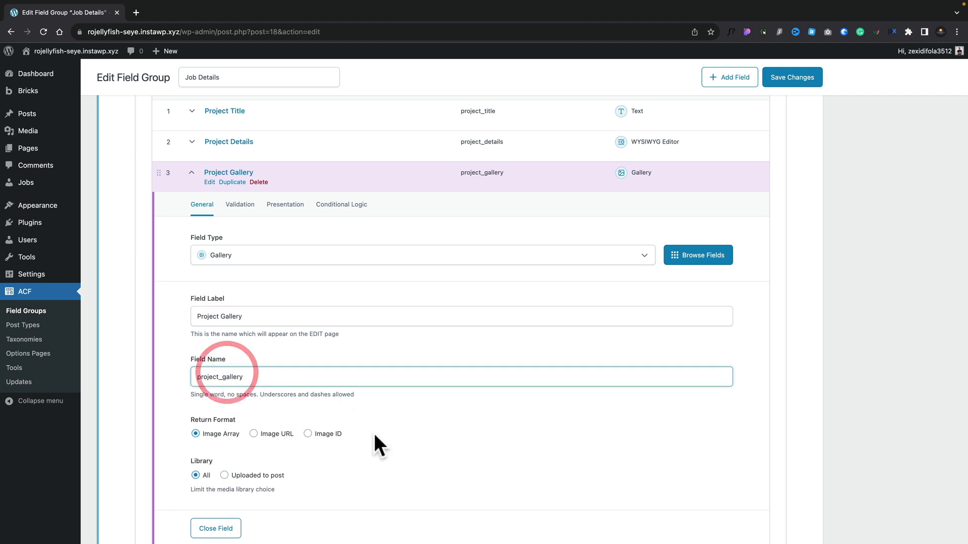
pyautogui.click(192, 173)
# Step: Add a second layout below Project Overview, labelled "Client Feedback" with the name client_feedback
pyautogui.scroll(3, 352, 277)
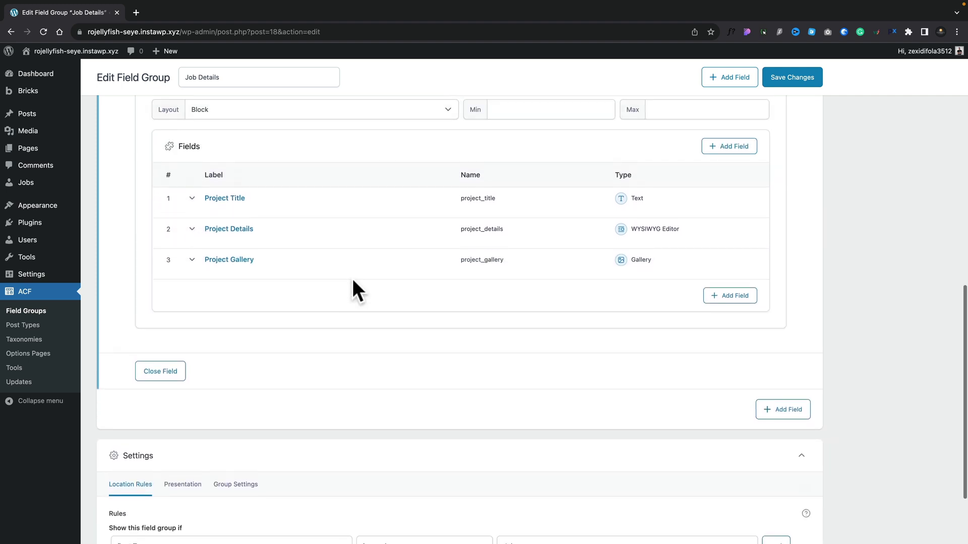
pyautogui.scroll(1, 262, 277)
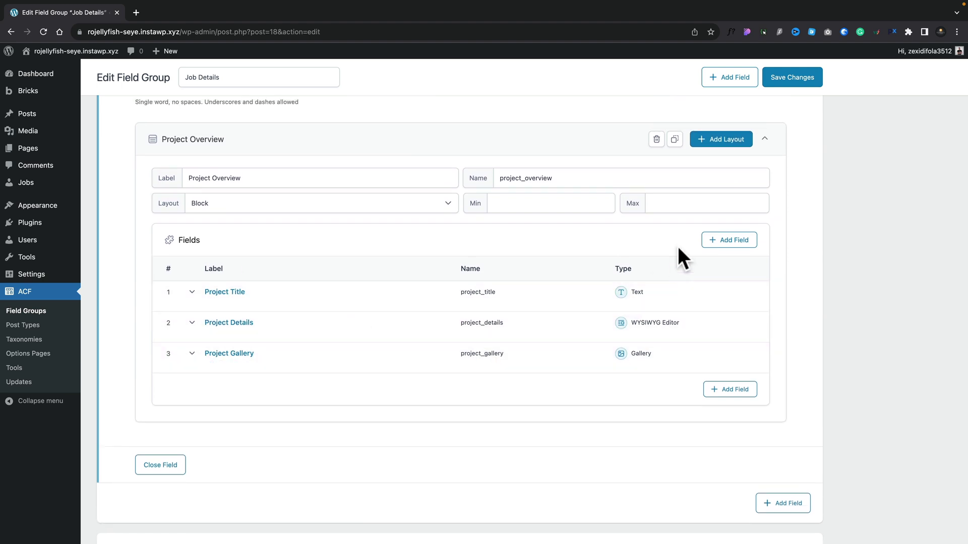
pyautogui.click(726, 143)
pyautogui.scroll(-3, 379, 437)
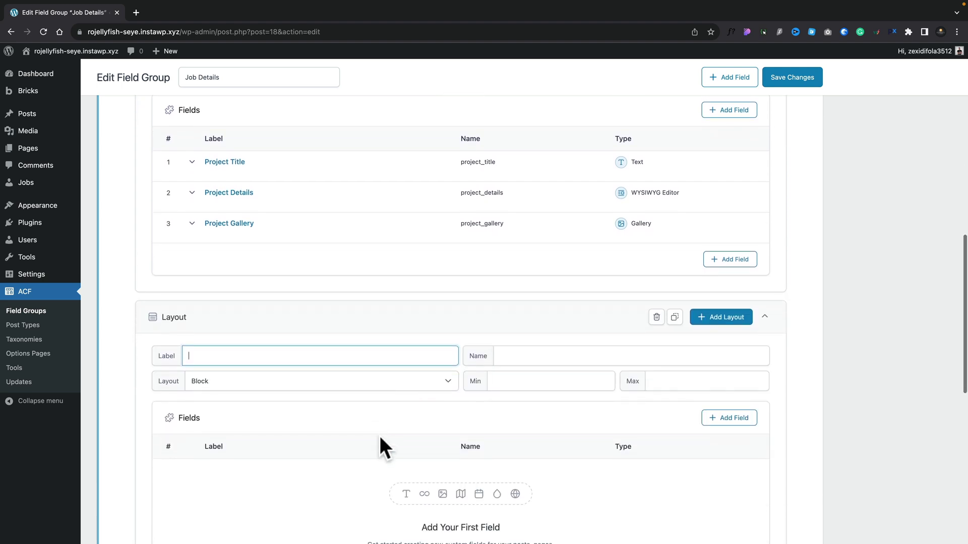
pyautogui.write('Client Feedback')
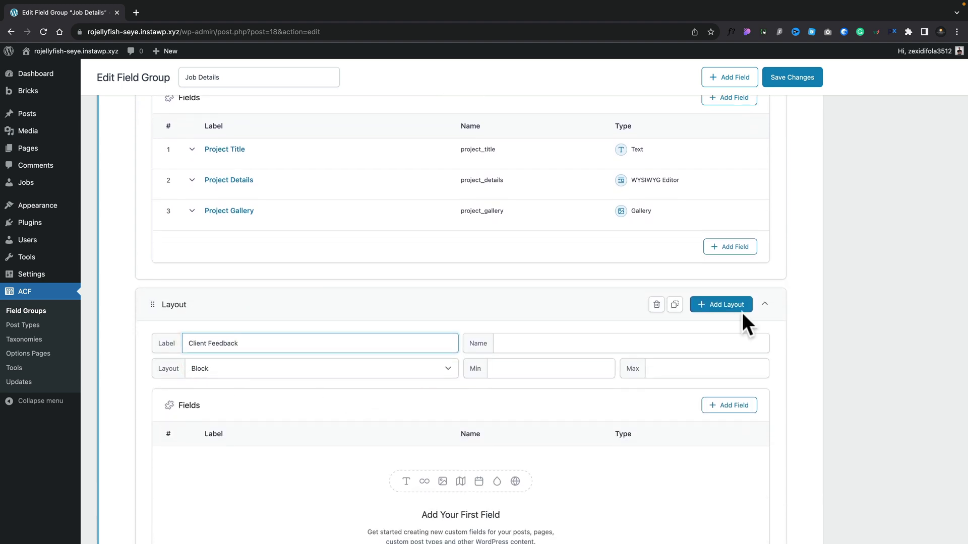
pyautogui.click(604, 340)
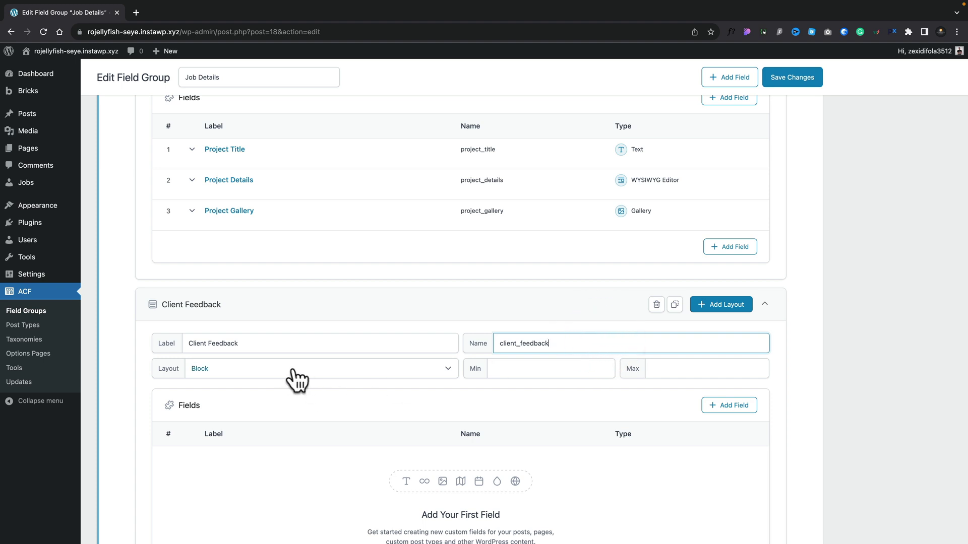
# Step: Add a Text field labelled "Client Name" with the name client_name to the Client Feedback layout
pyautogui.scroll(-4, 298, 379)
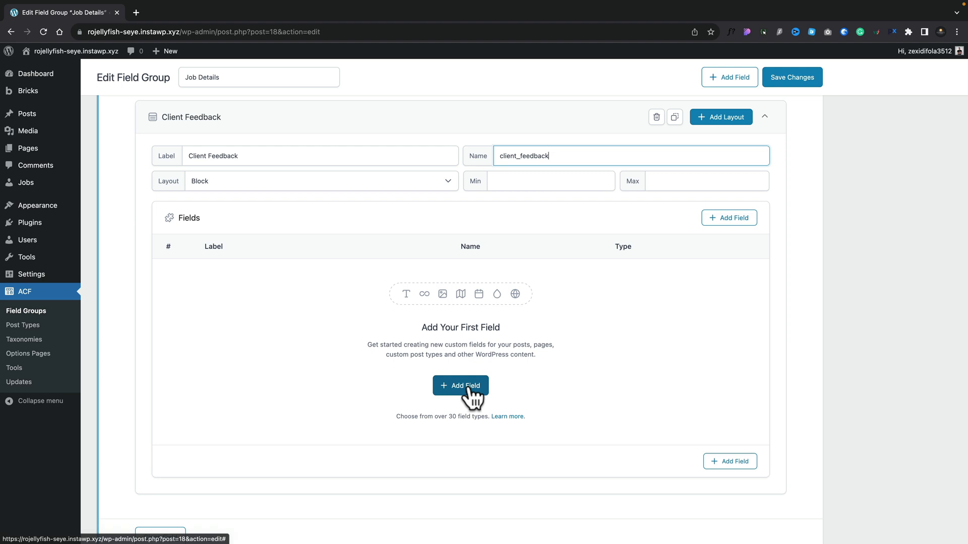
pyautogui.click(466, 386)
pyautogui.click(220, 415)
pyautogui.write('Pr')
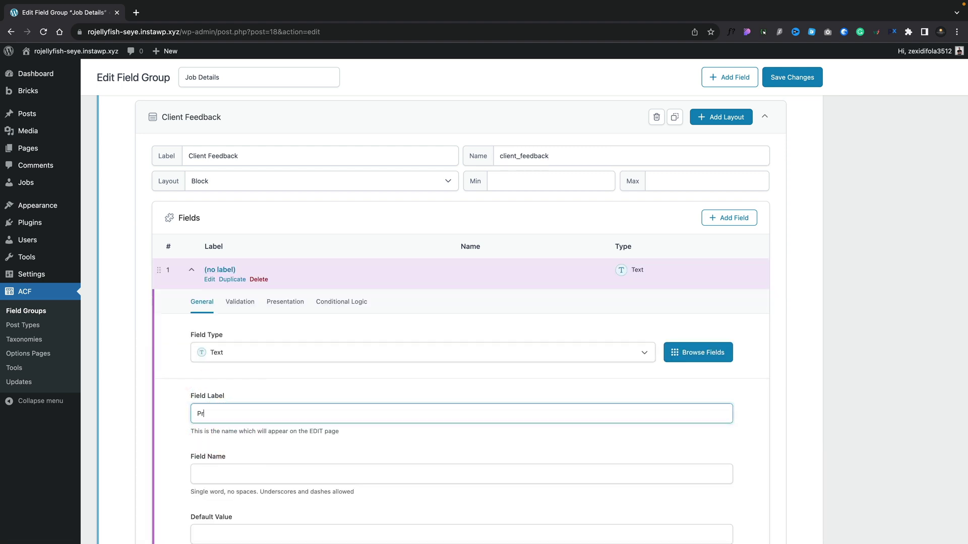
pyautogui.click(268, 474)
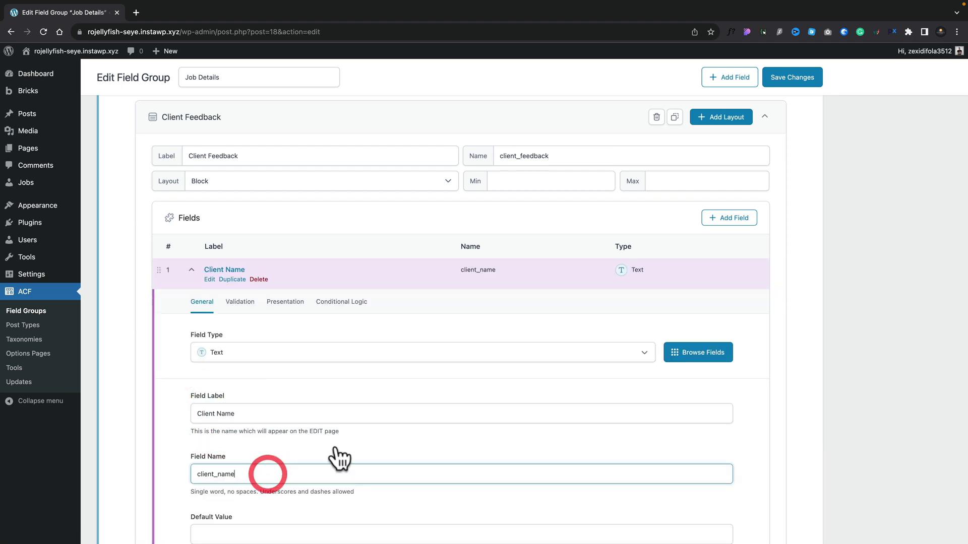
pyautogui.click(192, 271)
# Step: Add a WYSIWYG Editor field labelled "Client Feedback" with the name client_feedback to the Client Feedback layout
pyautogui.click(287, 384)
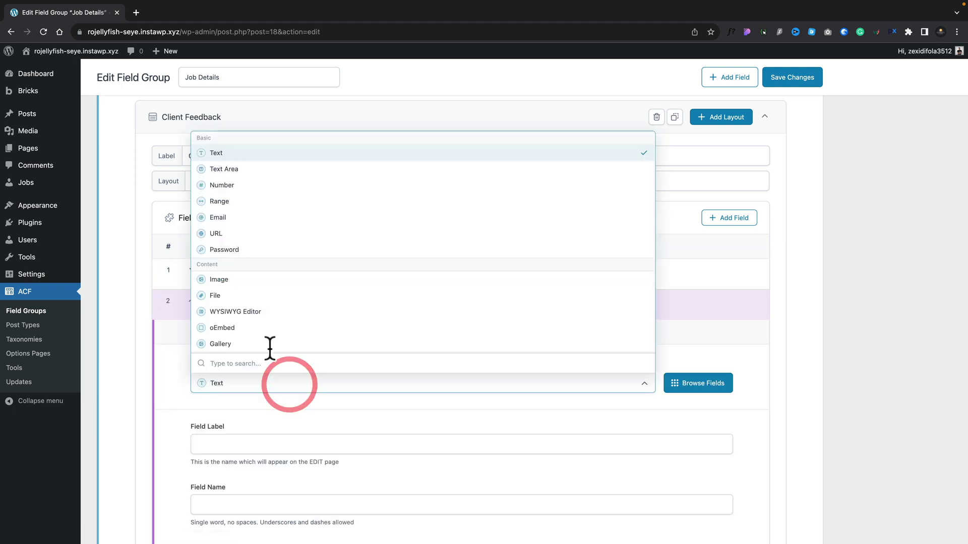
pyautogui.click(260, 311)
pyautogui.click(248, 439)
pyautogui.write('Client Feedback')
pyautogui.click(296, 504)
pyautogui.click(191, 301)
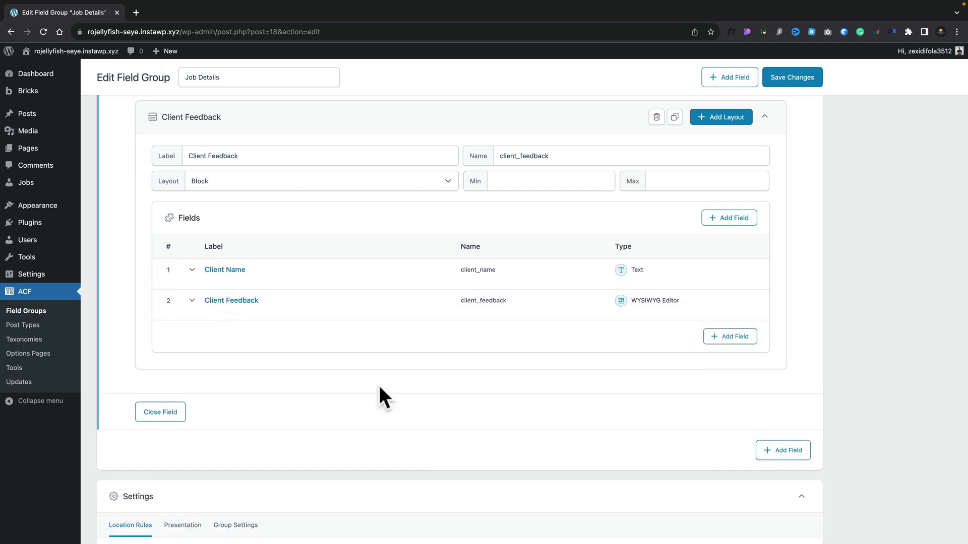
# Step: Collapse the Client Feedback and Project Overview layouts and save the Job Details field group
pyautogui.scroll(3, 433, 332)
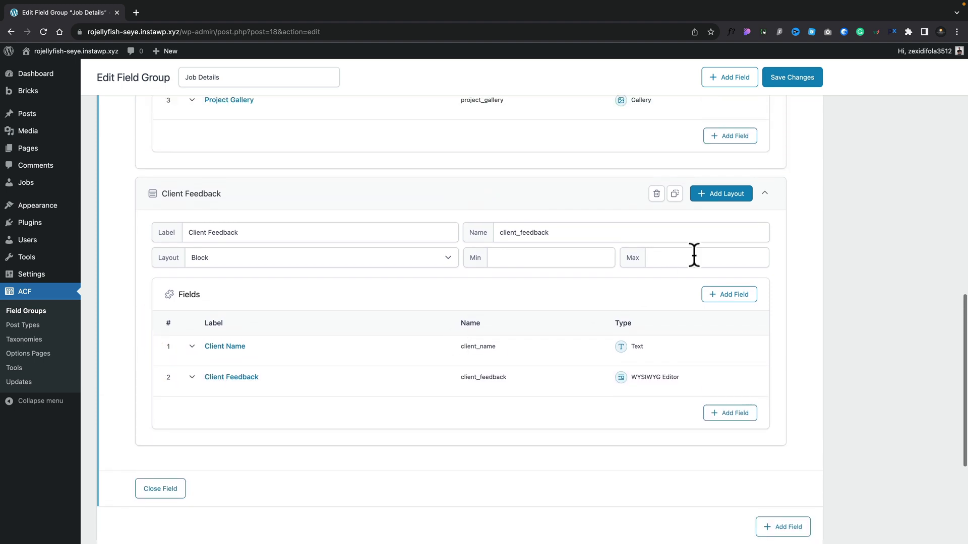
pyautogui.click(766, 194)
pyautogui.scroll(3, 670, 302)
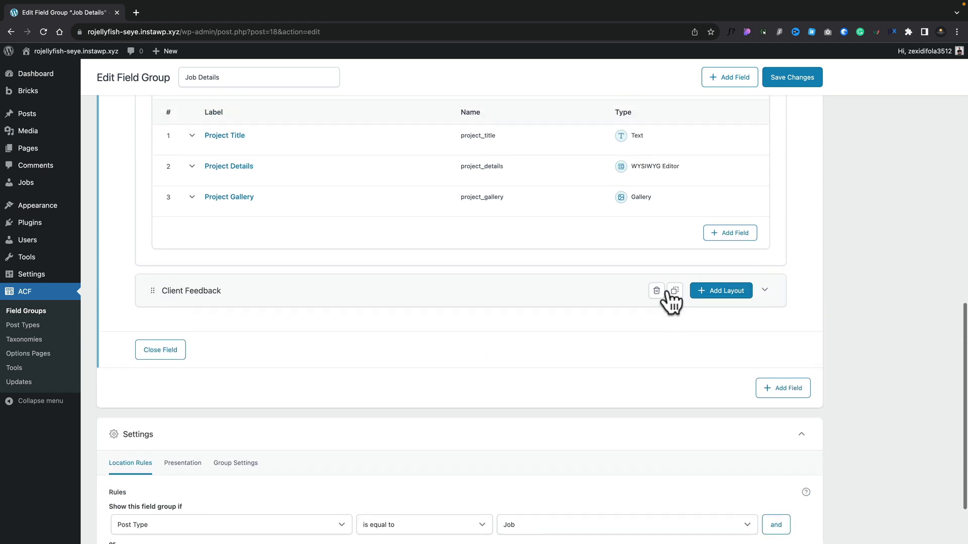
pyautogui.scroll(5, 751, 142)
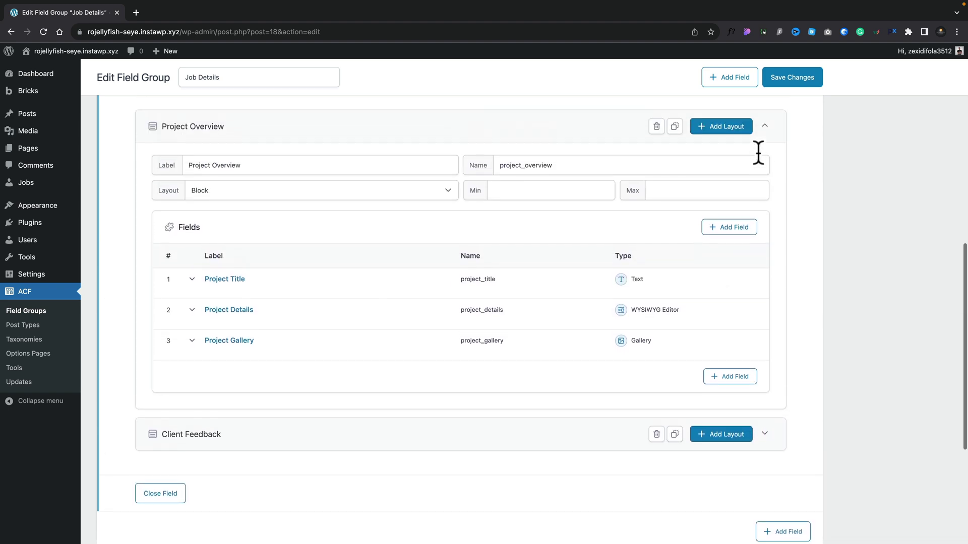
pyautogui.click(764, 129)
pyautogui.click(792, 81)
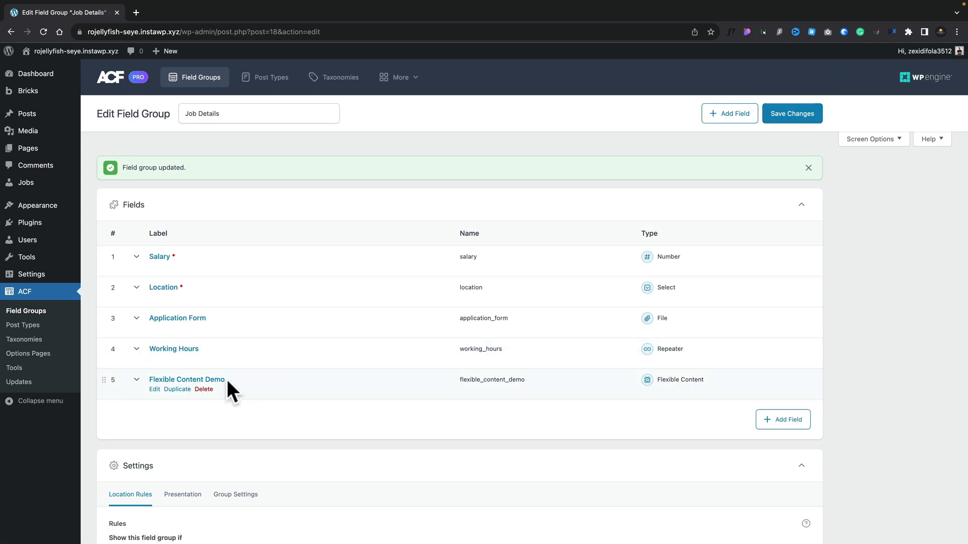
# Step: Open the Advertising Executive job for editing and add a Project Overview row to its Flexible Content Demo field
pyautogui.click(136, 380)
pyautogui.scroll(-5, 304, 377)
pyautogui.scroll(-3, 304, 377)
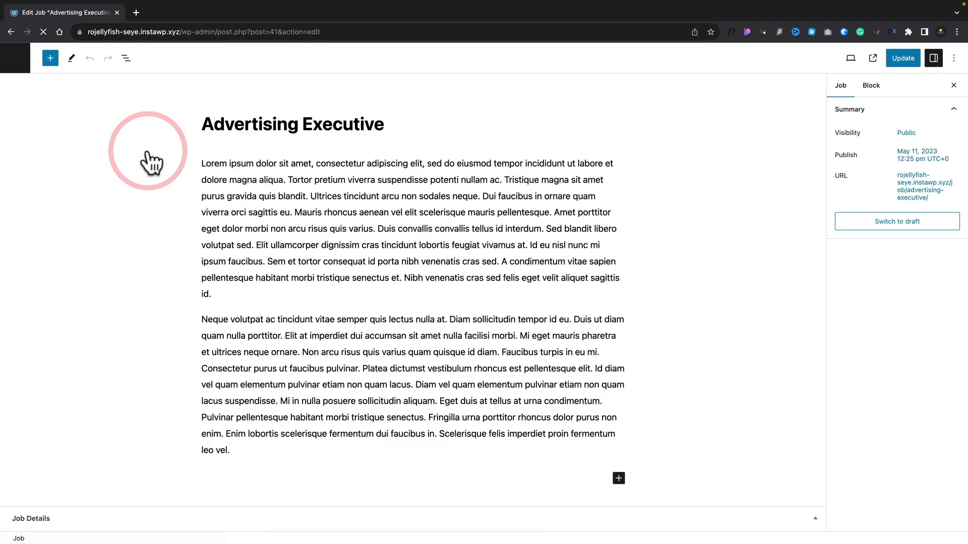
pyautogui.scroll(-6, 594, 302)
pyautogui.scroll(-2, 592, 355)
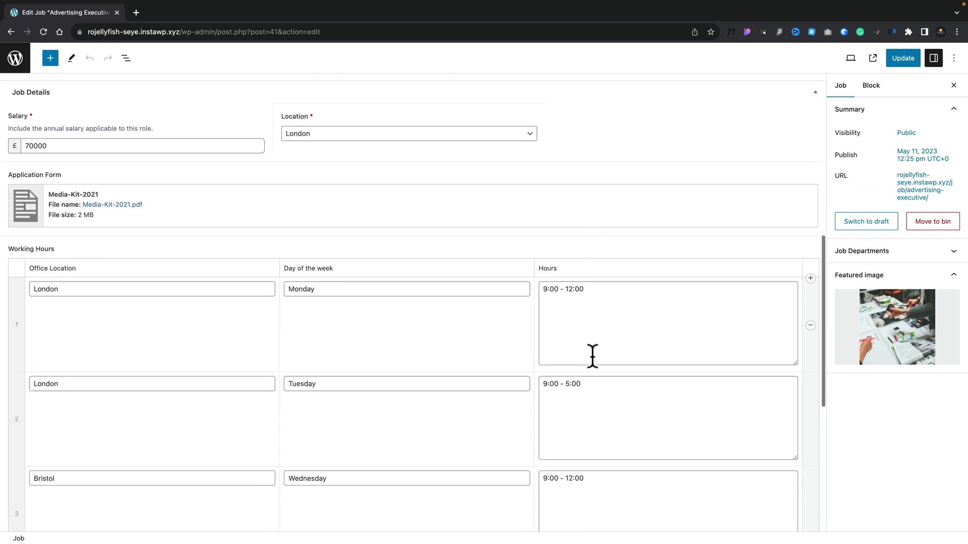
pyautogui.scroll(-7, 623, 290)
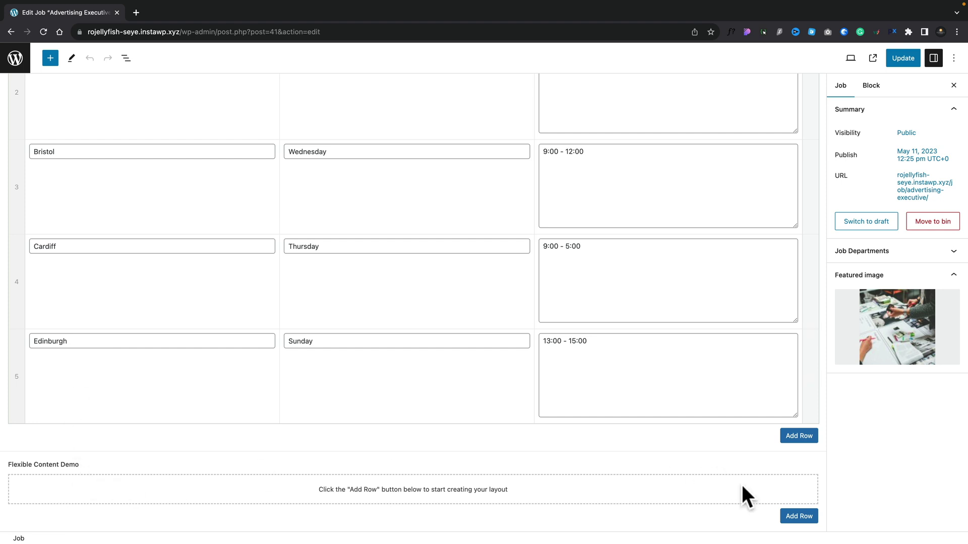
pyautogui.click(806, 515)
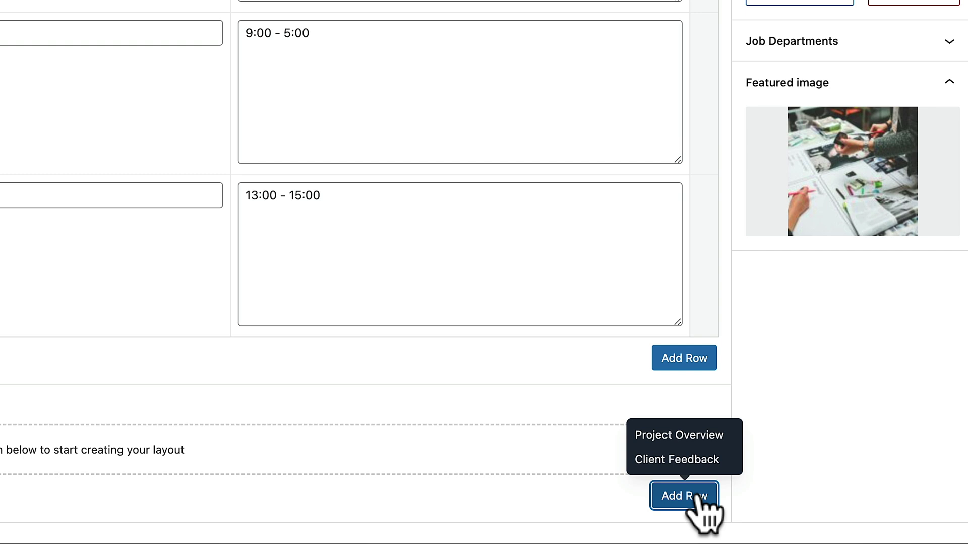
pyautogui.click(679, 437)
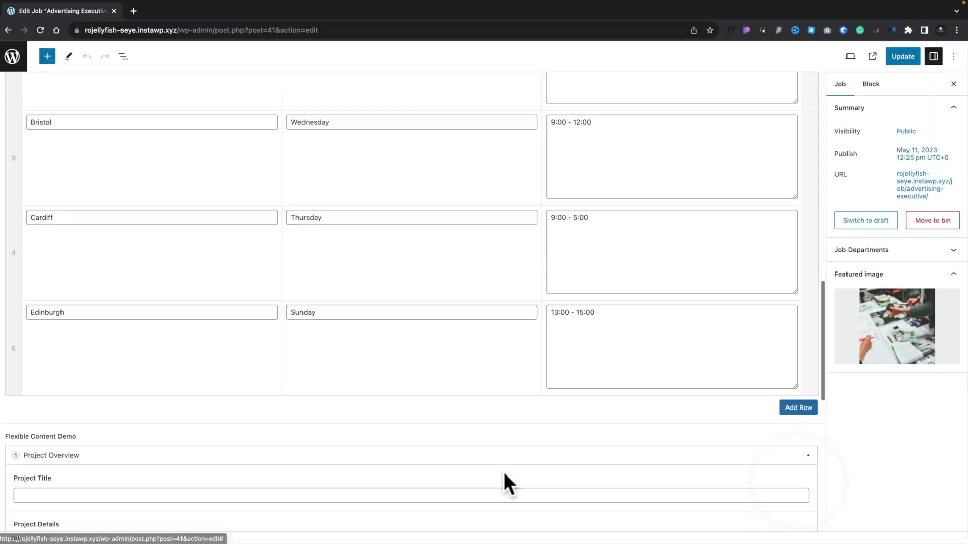
# Step: Fill the Project Overview row with the title "Google Campaign", placeholder details under a "Project Assessment" heading and three gallery images, and collapse it
pyautogui.scroll(-7, 503, 472)
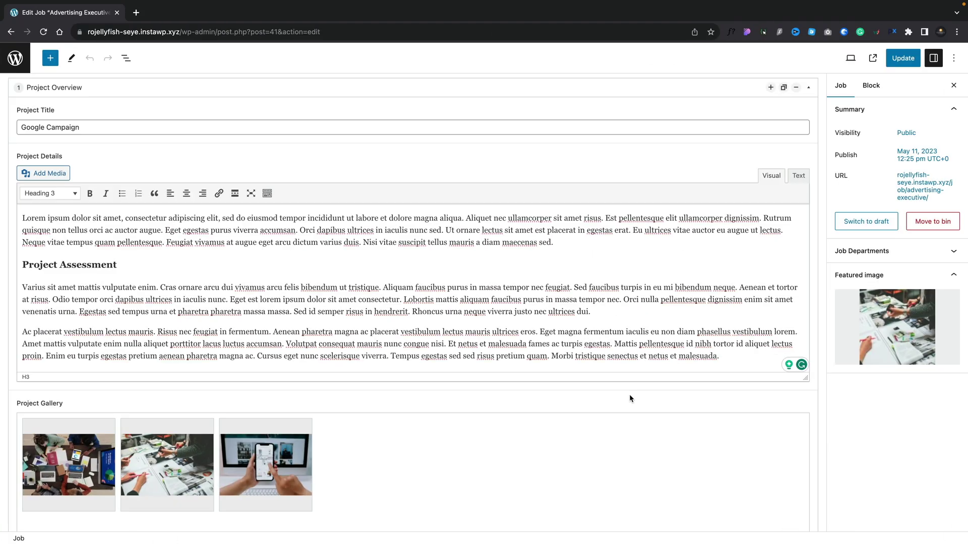
pyautogui.scroll(1, 630, 398)
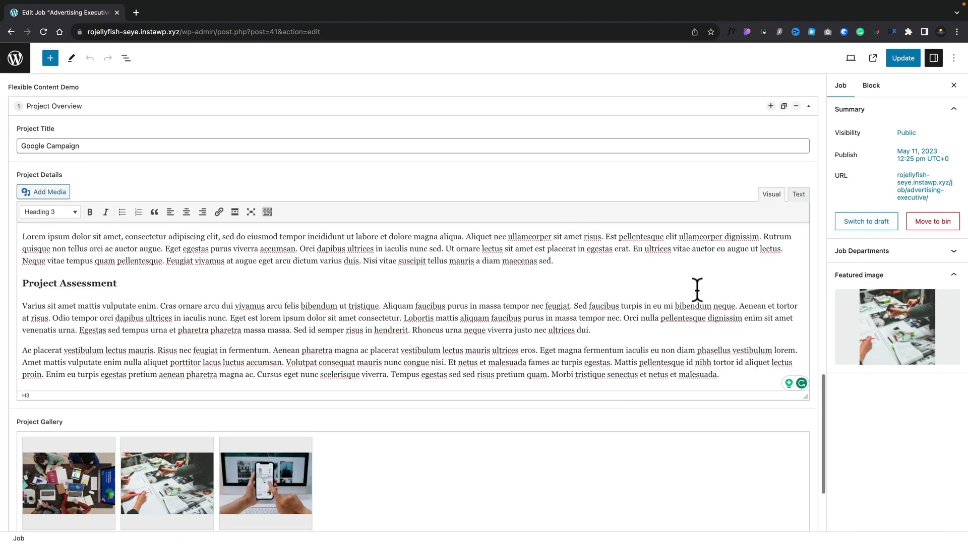
pyautogui.click(809, 106)
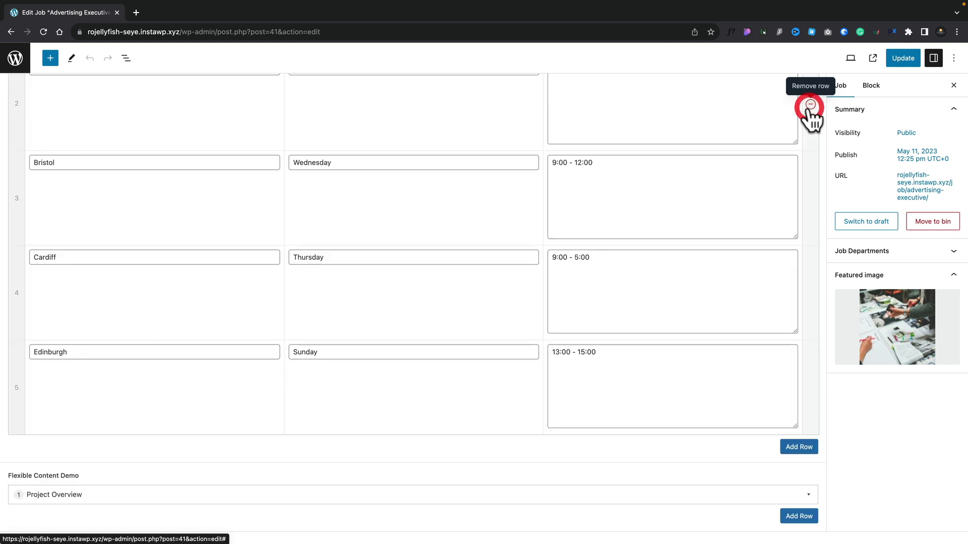
# Step: Add a Client Feedback row with the client's name and company and a placeholder feedback paragraph, collapse it, and update the job
pyautogui.click(805, 515)
pyautogui.click(802, 496)
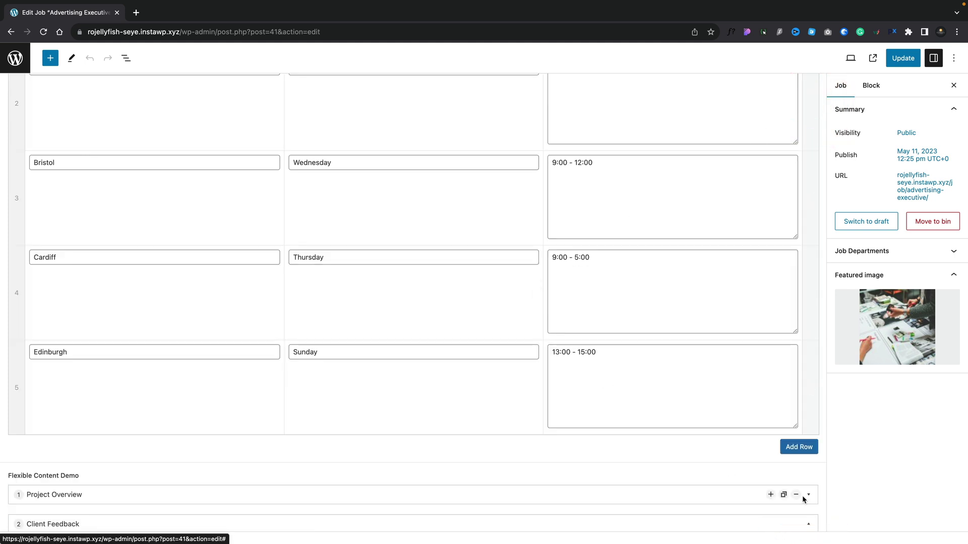
pyautogui.scroll(-6, 606, 359)
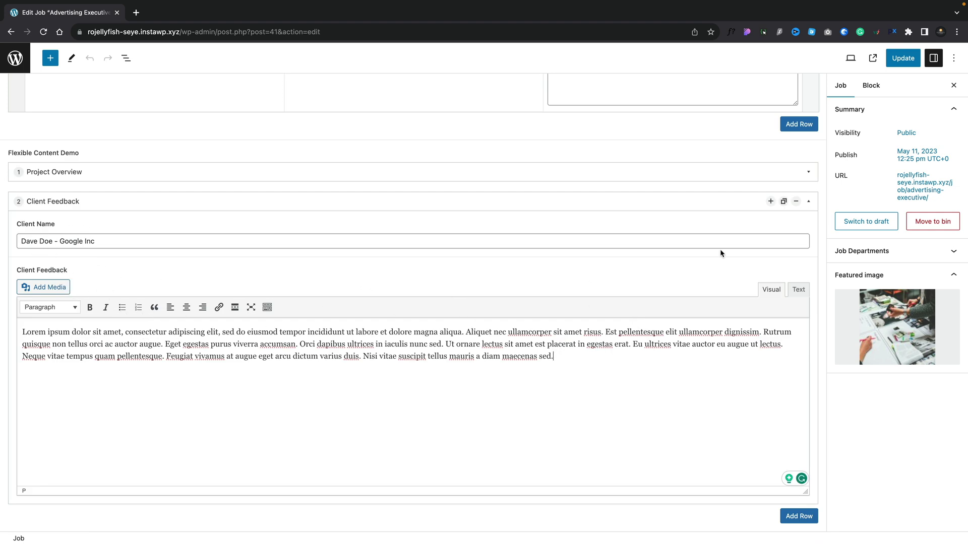
pyautogui.click(808, 201)
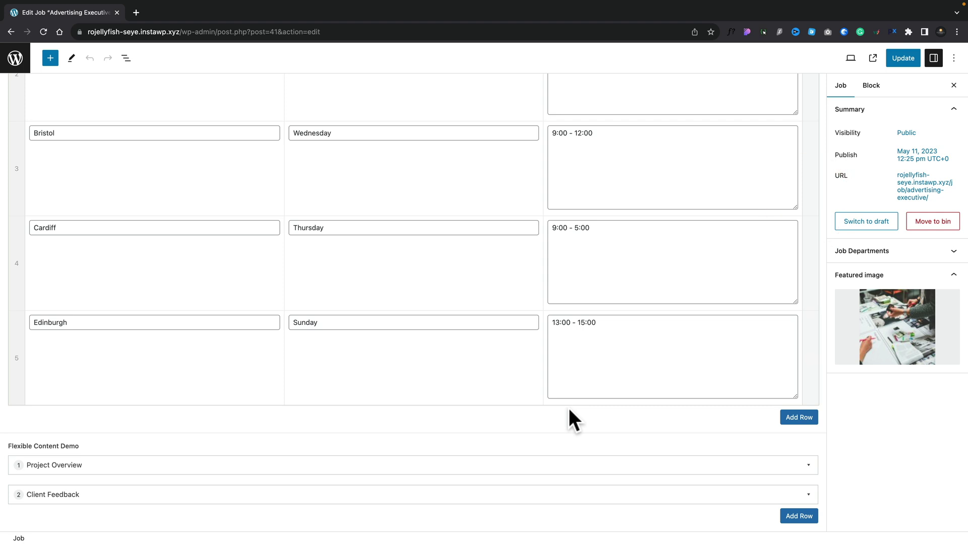
pyautogui.moveTo(934, 3)
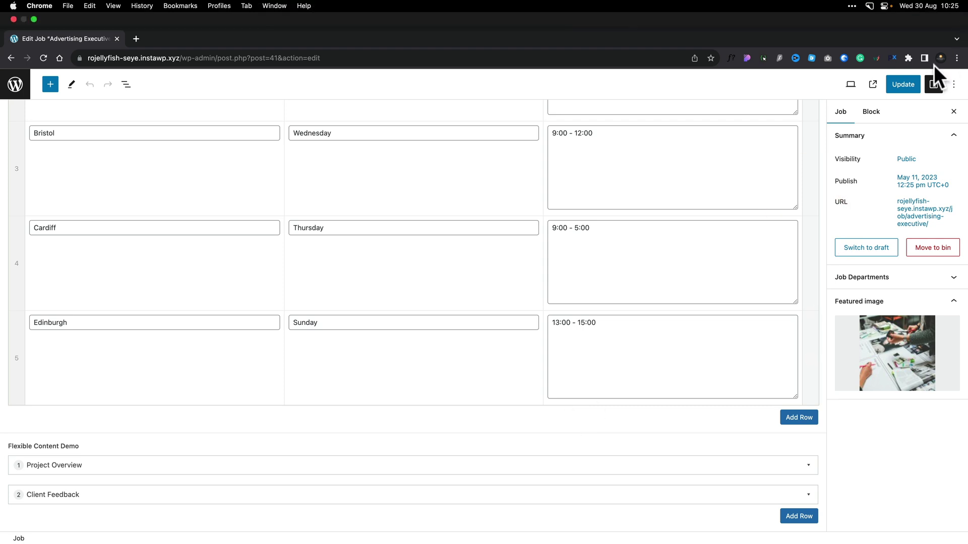
pyautogui.click(901, 86)
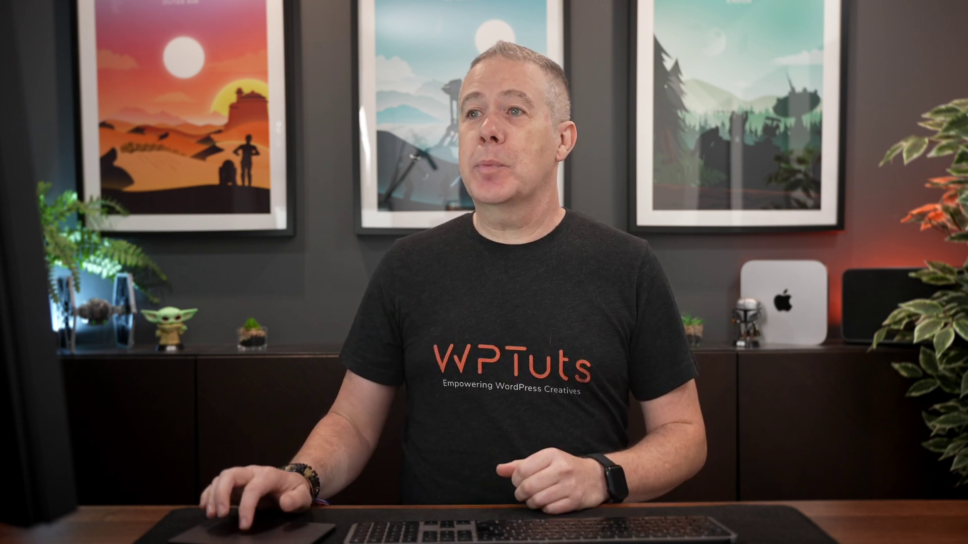
# Step: Open the Job Single Post Template in the Bricks builder
pyautogui.click(23, 65)
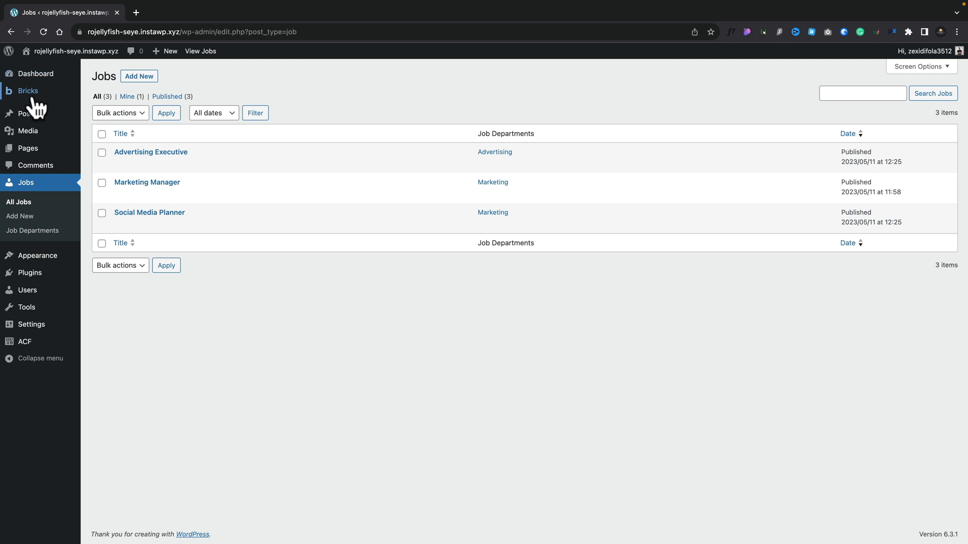
pyautogui.moveTo(37, 103)
pyautogui.click(112, 107)
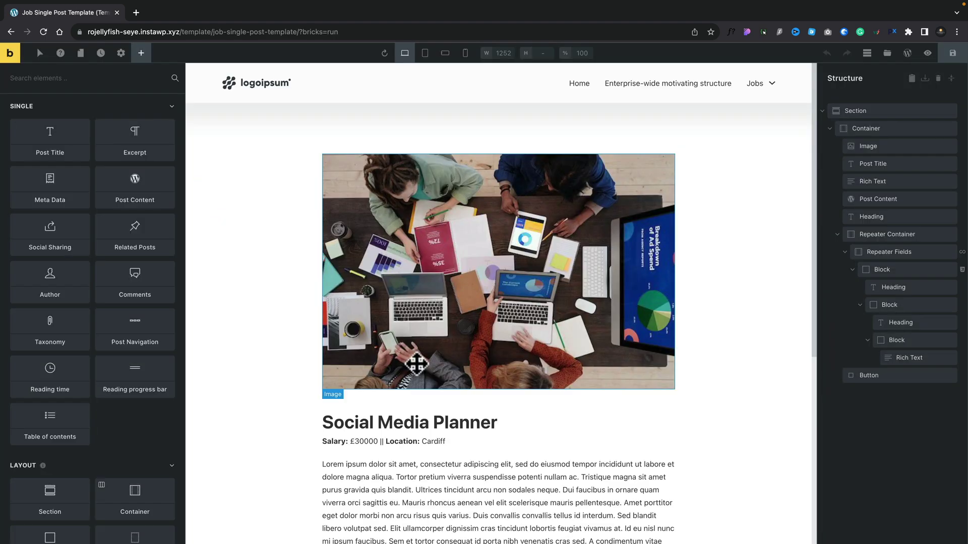
# Step: Add a Block to the template's container and place it between Post Content and the Working Hours heading
pyautogui.scroll(-4, 416, 364)
pyautogui.scroll(-2, 416, 364)
pyautogui.click(836, 235)
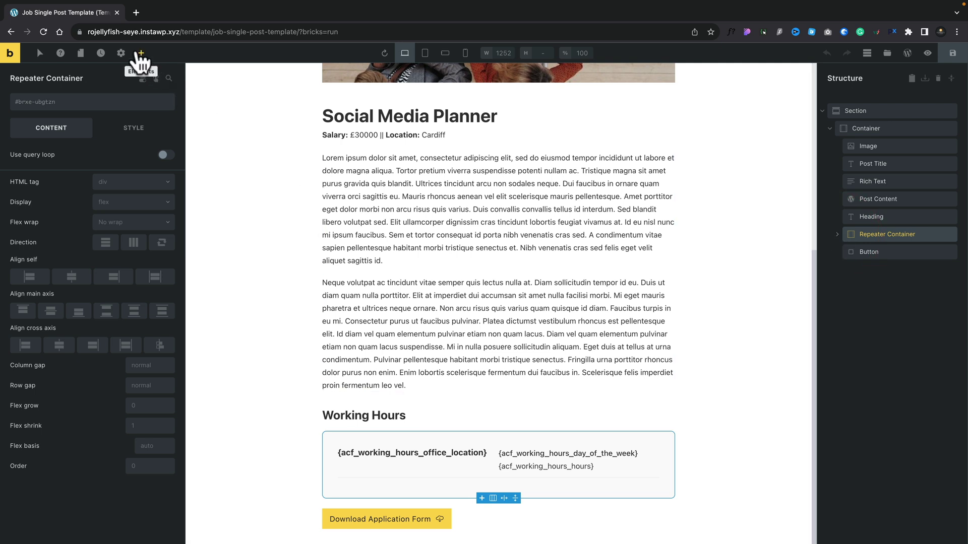
pyautogui.click(142, 54)
pyautogui.scroll(-5, 102, 358)
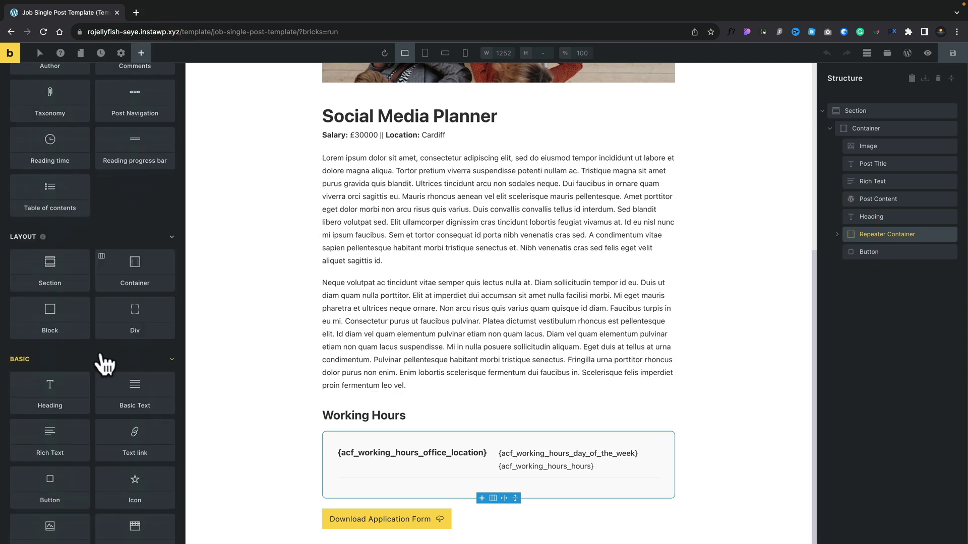
pyautogui.scroll(1, 75, 348)
pyautogui.moveTo(50, 315); pyautogui.dragTo(837, 234)
pyautogui.moveTo(869, 374); pyautogui.dragTo(877, 207)
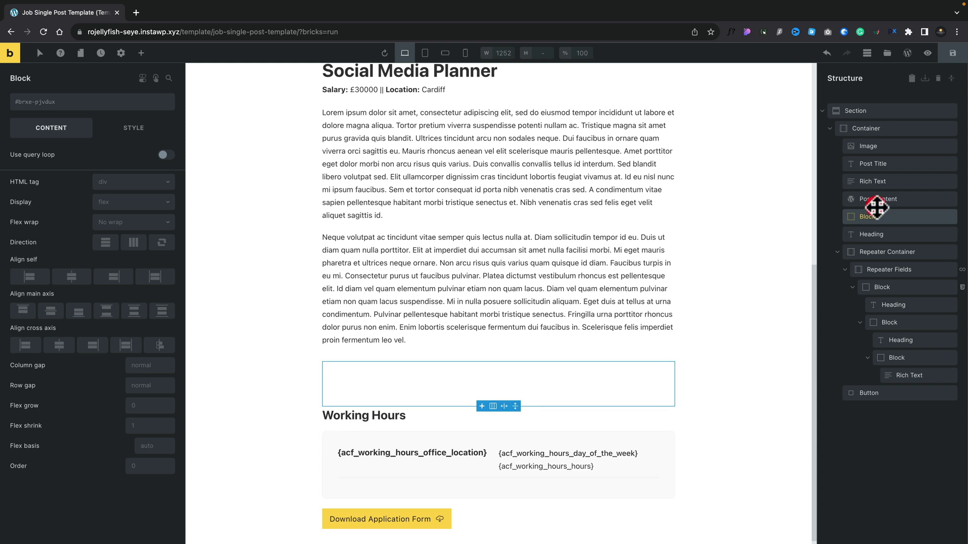
# Step: Collapse the Repeater Container in the structure and rename the new Block as "Flexible Content Block"
pyautogui.click(834, 247)
pyautogui.click(872, 221)
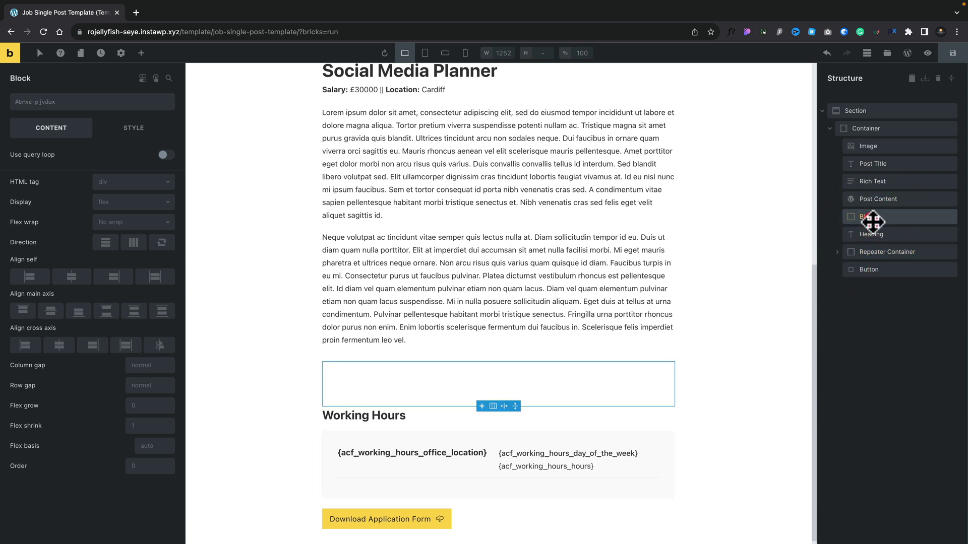
pyautogui.write('Flexible Content')
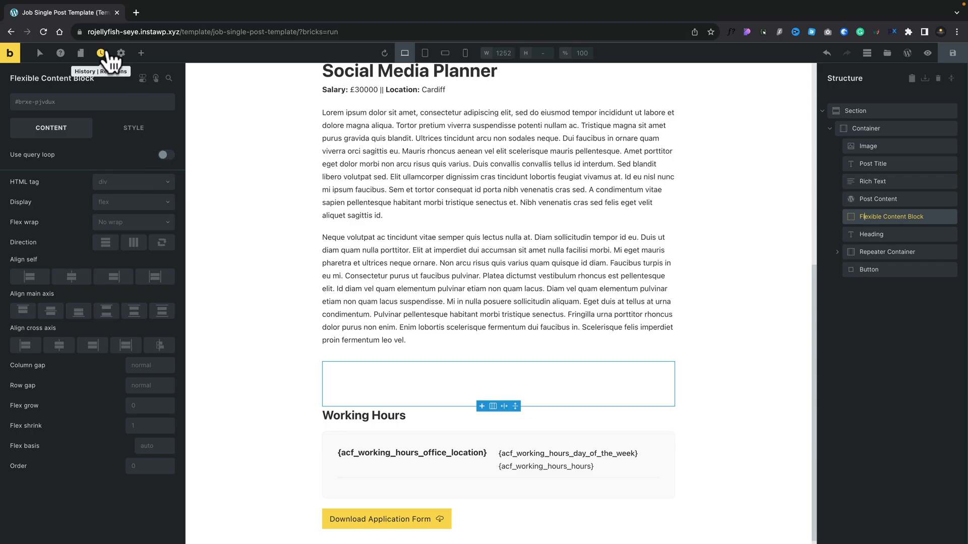
# Step: Nest a new Block inside Flexible Content Block
pyautogui.click(141, 52)
pyautogui.scroll(-5, 97, 378)
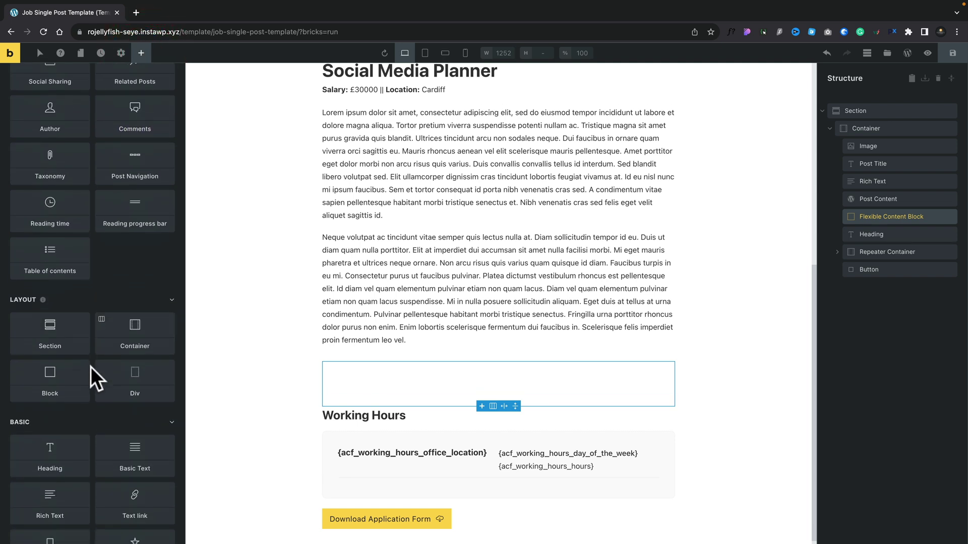
pyautogui.click(55, 380)
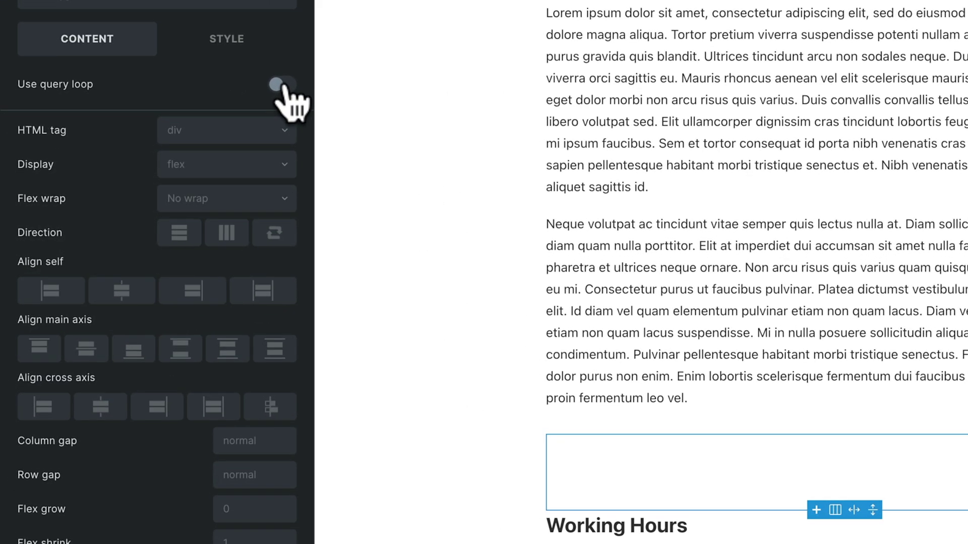
# Step: Enable the query loop on the nested Block and set its query type to ACF Flexible_content: Flexible Content Demo
pyautogui.click(281, 85)
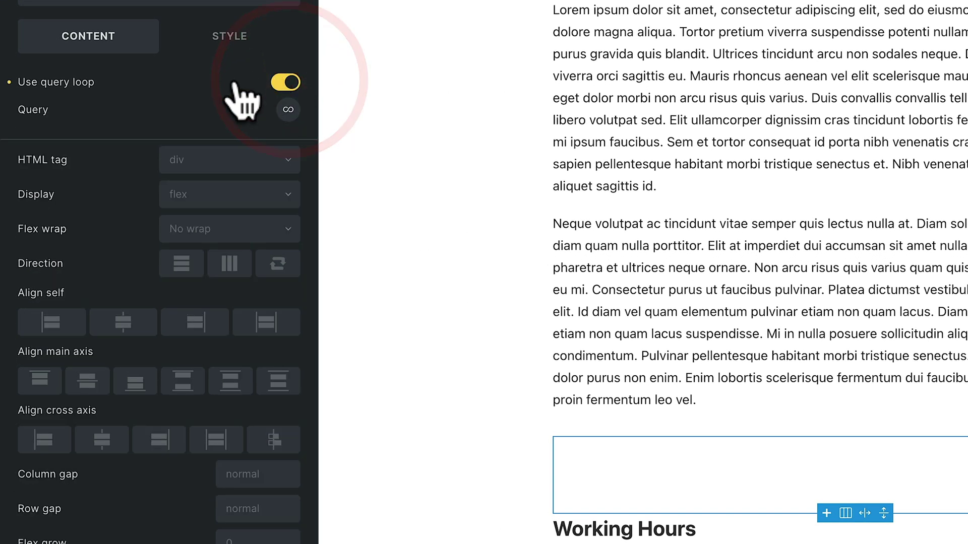
pyautogui.click(288, 110)
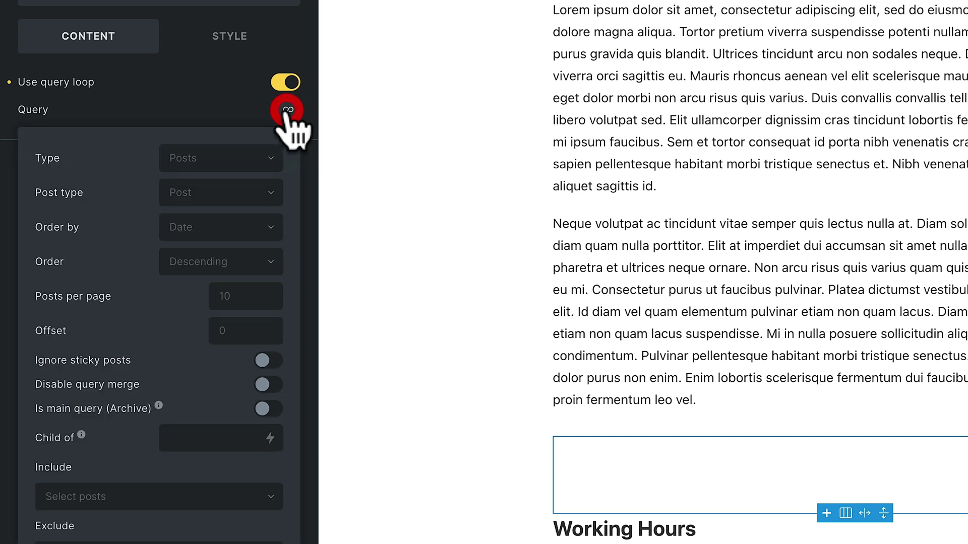
pyautogui.click(262, 158)
pyautogui.scroll(-1, 252, 274)
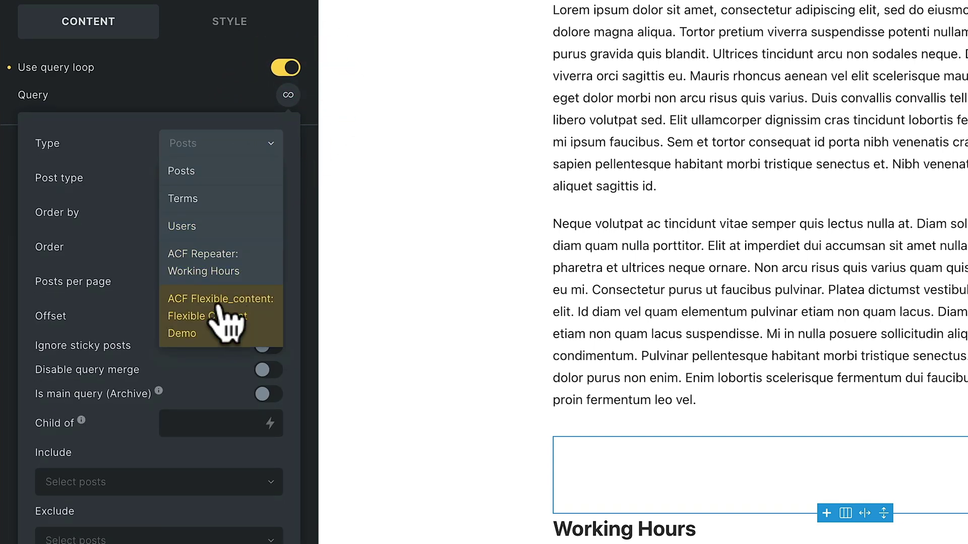
pyautogui.click(230, 330)
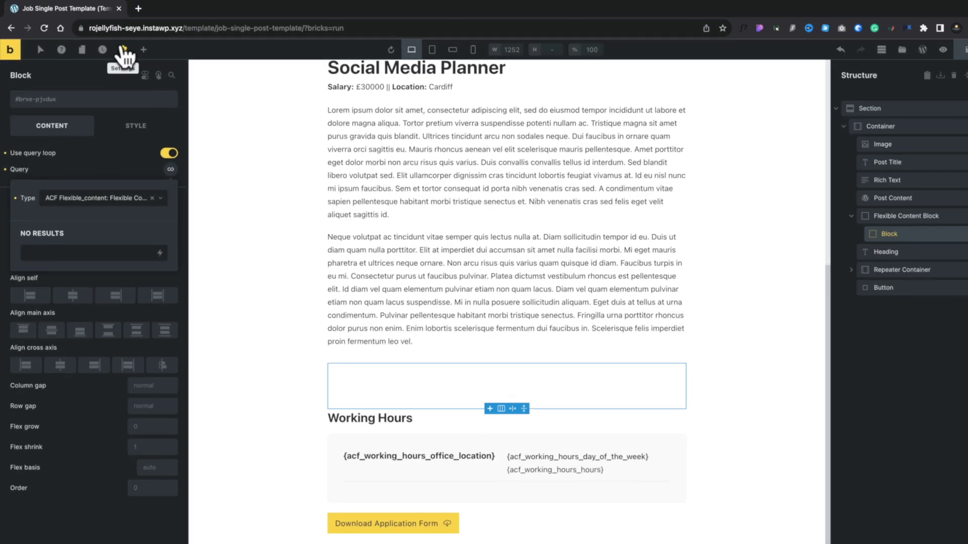
# Step: Set the template's preview content to the single post Advertising Executive (Job) and apply the preview
pyautogui.click(123, 50)
pyautogui.click(61, 156)
pyautogui.click(64, 134)
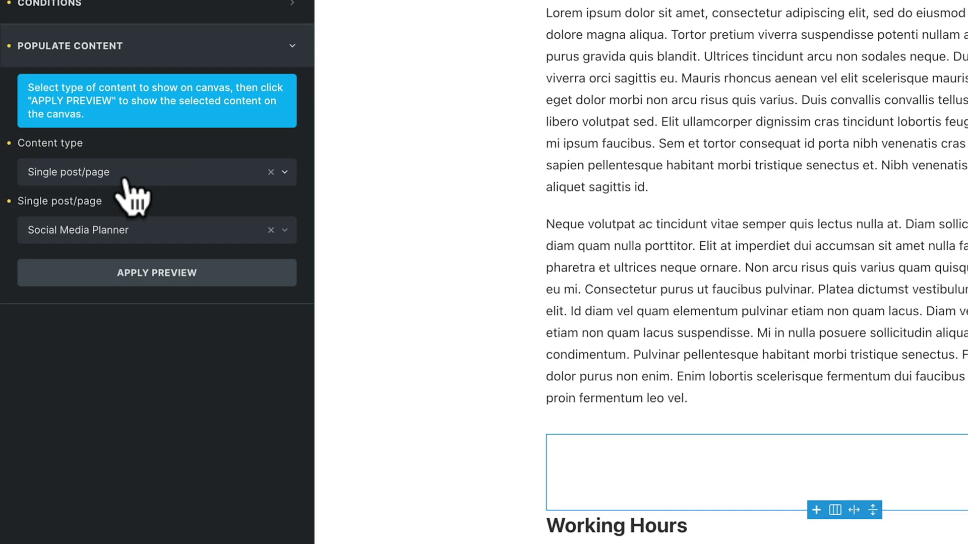
pyautogui.click(134, 172)
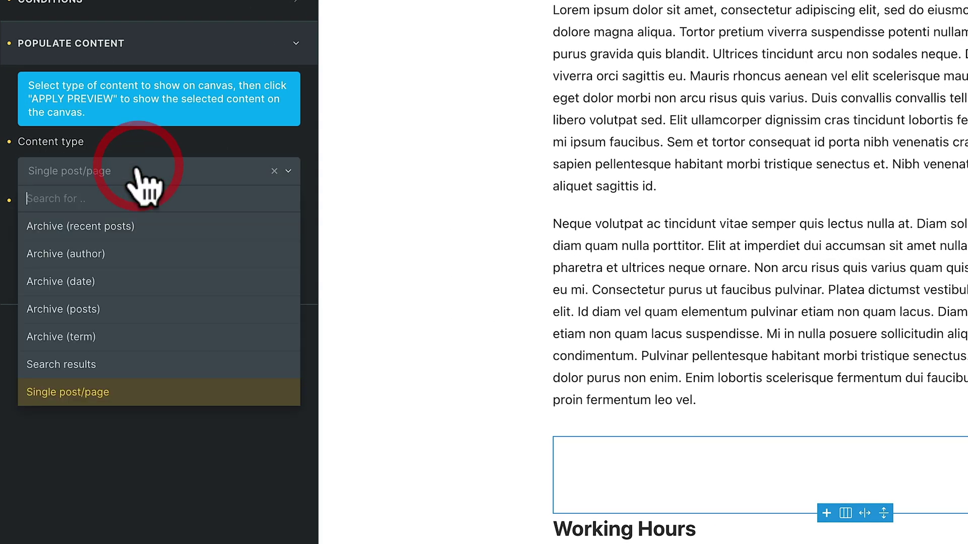
pyautogui.click(122, 527)
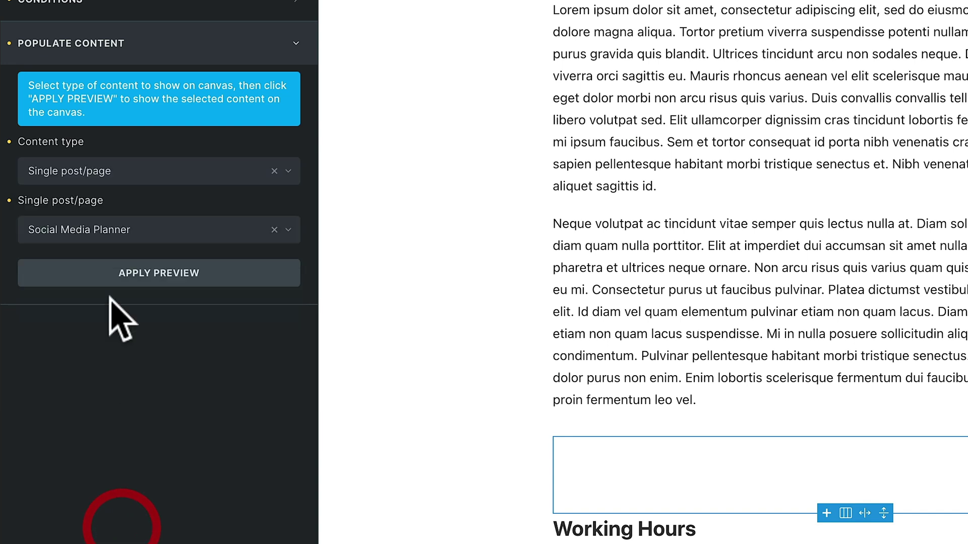
pyautogui.click(137, 231)
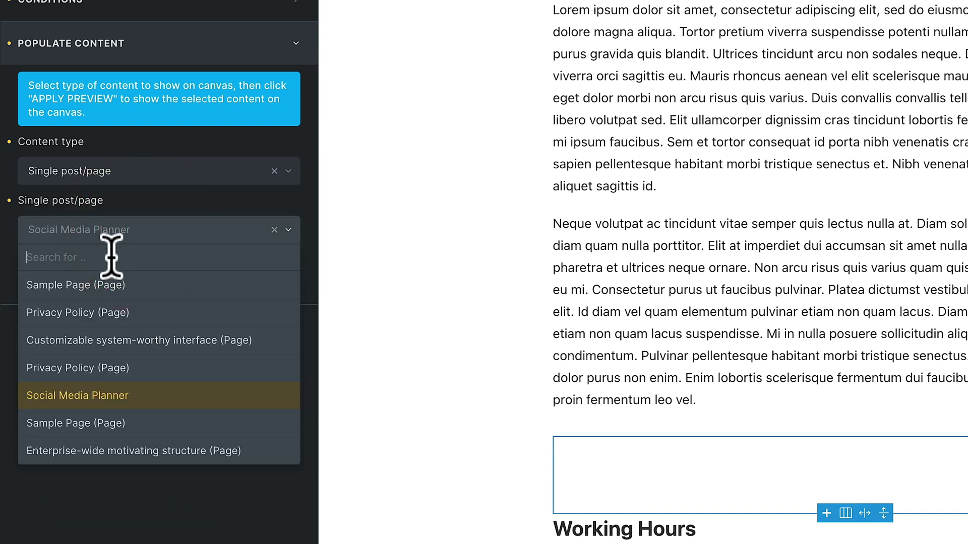
pyautogui.write('adver')
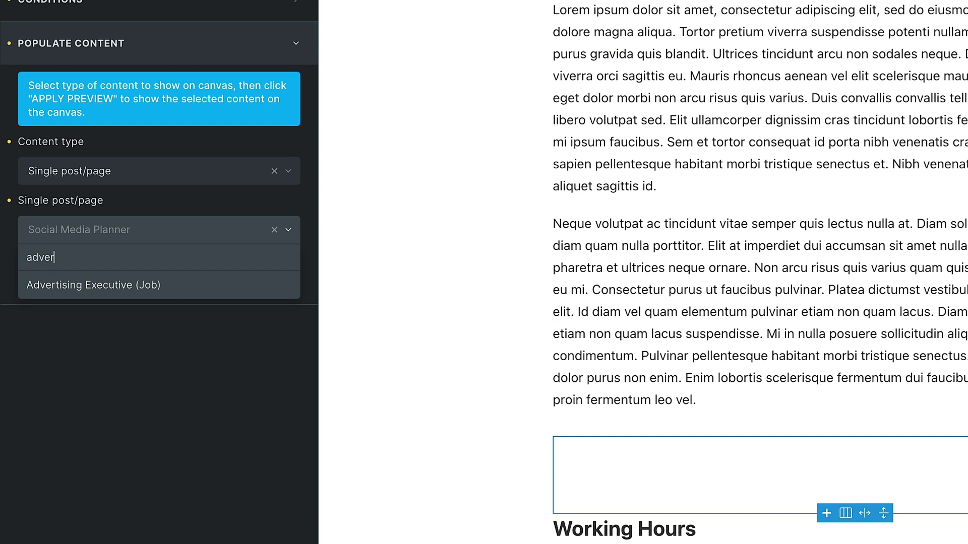
pyautogui.click(80, 285)
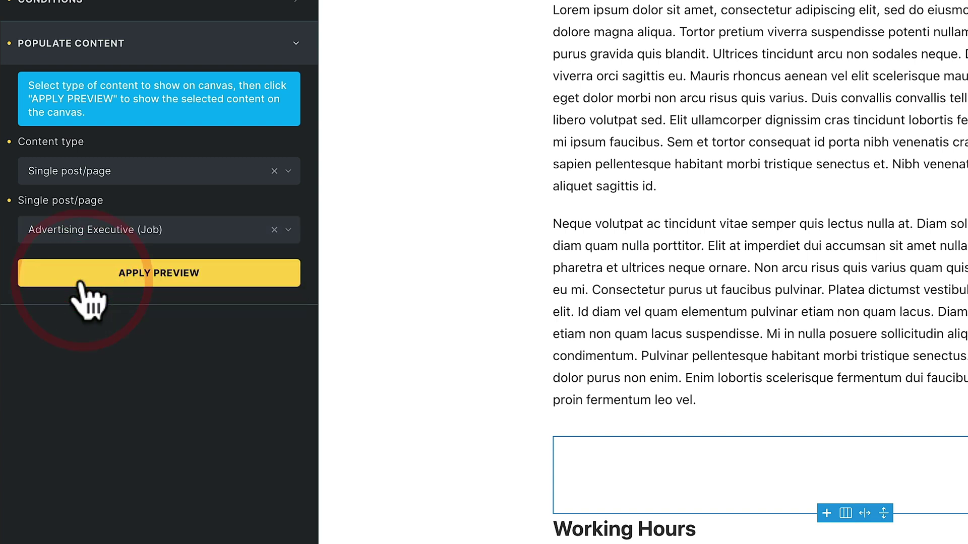
pyautogui.click(171, 282)
pyautogui.click(171, 274)
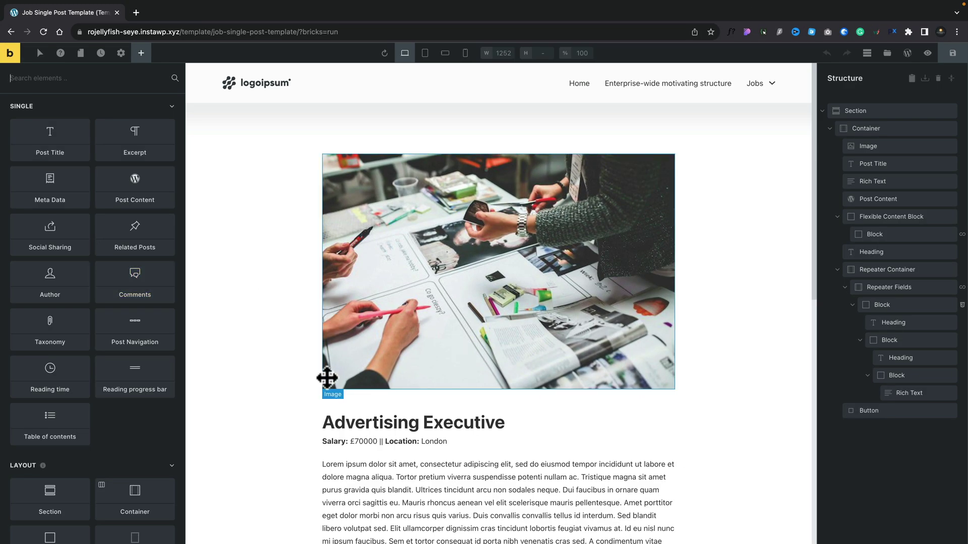
# Step: Collapse the Repeater Container in the structure and nest a new Block inside the query-loop Block of Flexible Content Block
pyautogui.scroll(-8, 327, 378)
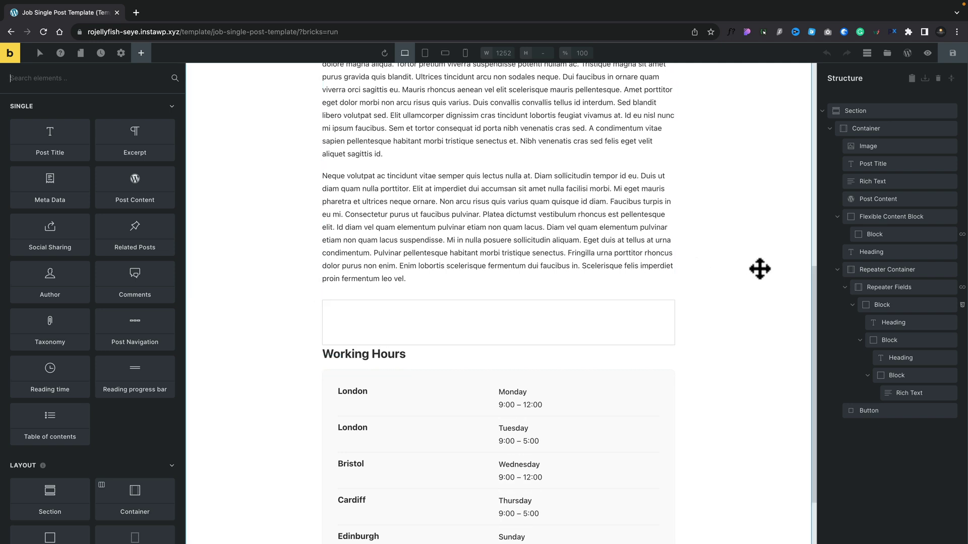
pyautogui.click(839, 269)
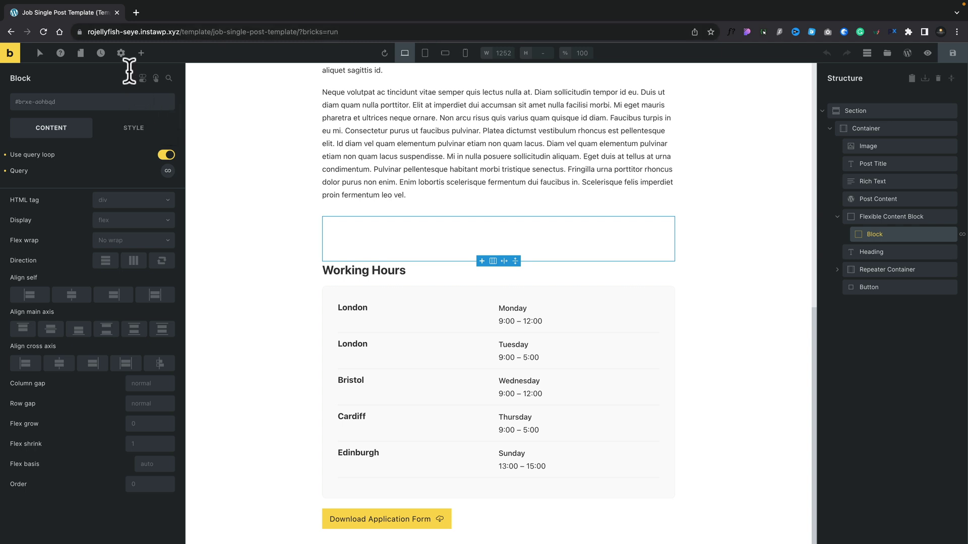
pyautogui.click(141, 53)
pyautogui.scroll(-3, 129, 381)
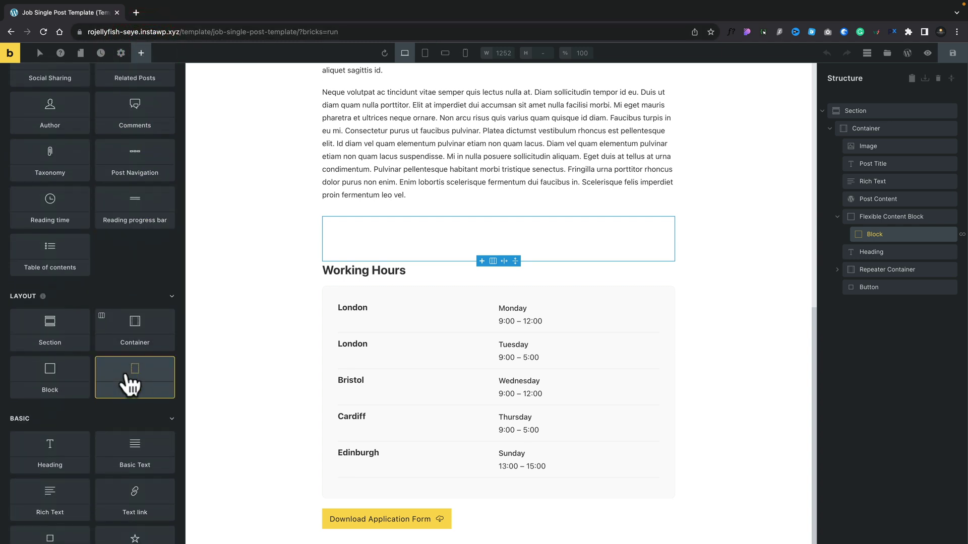
pyautogui.moveTo(52, 375); pyautogui.dragTo(887, 235)
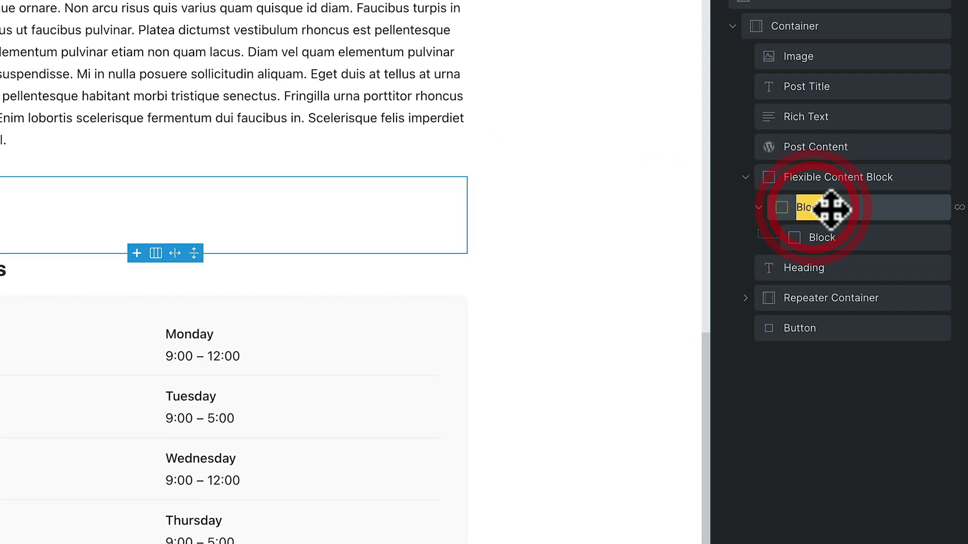
# Step: Rename the query-loop Block as "Flexible Loop" and the Block nested in it as "Project Details Block"
pyautogui.write('Flexible Loop')
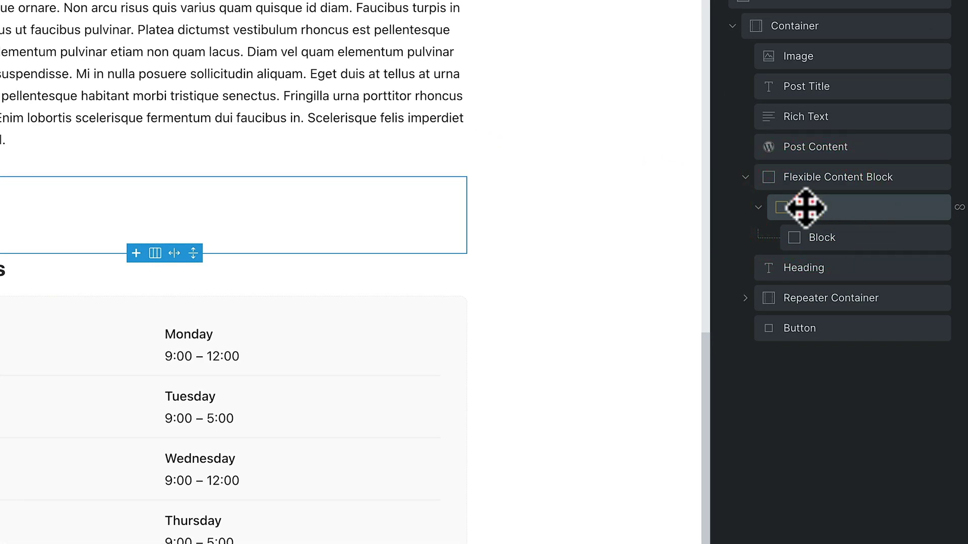
pyautogui.doubleClick(826, 232)
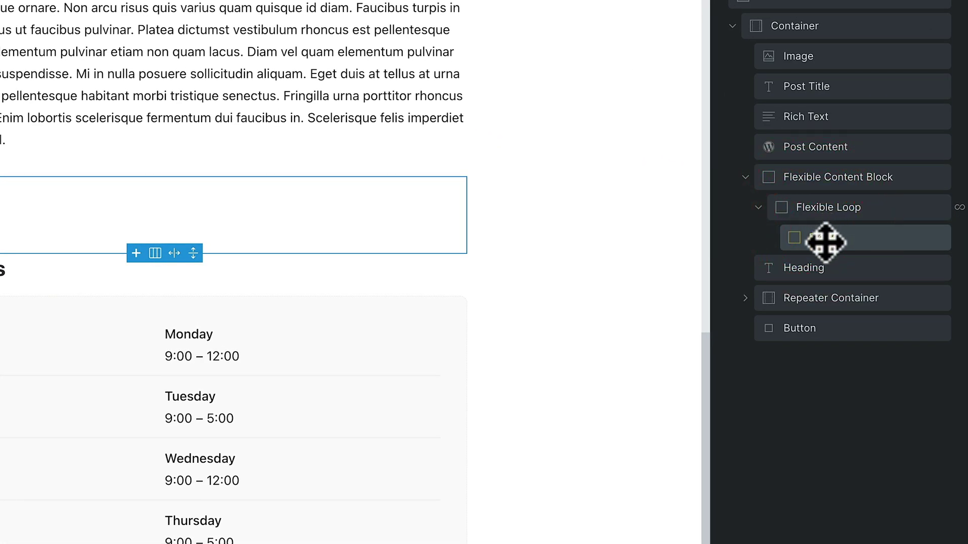
pyautogui.doubleClick(823, 237)
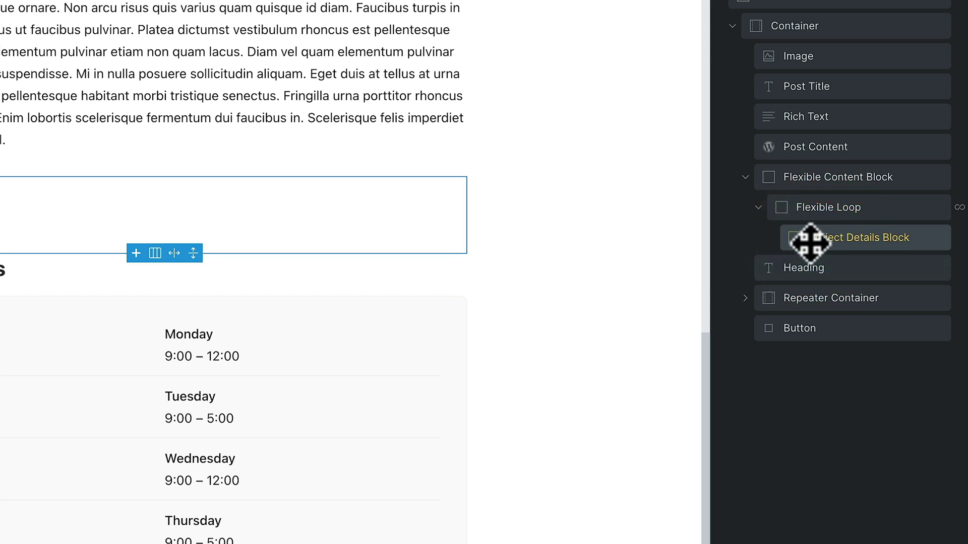
# Step: Add a Heading and a Rich Text element inside Project Details Block
pyautogui.click(816, 240)
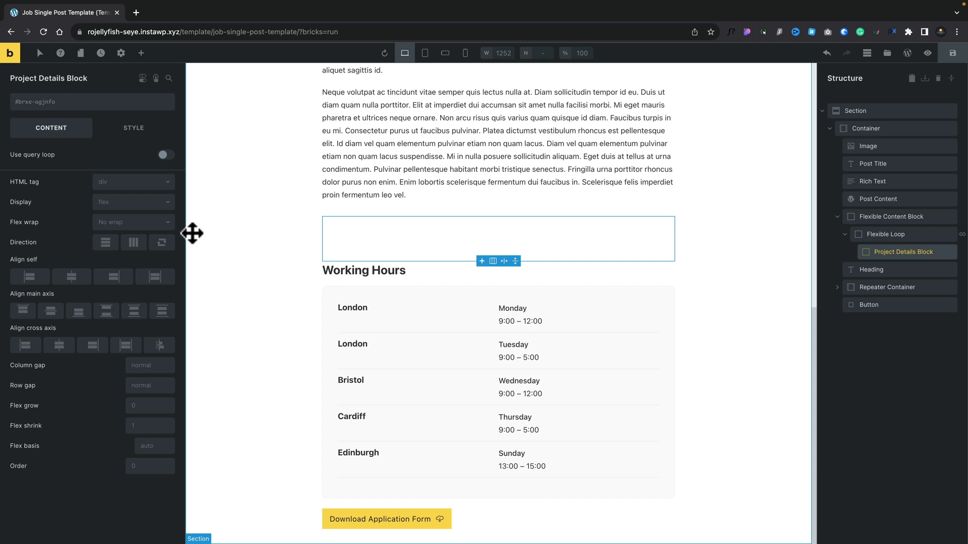
pyautogui.click(142, 51)
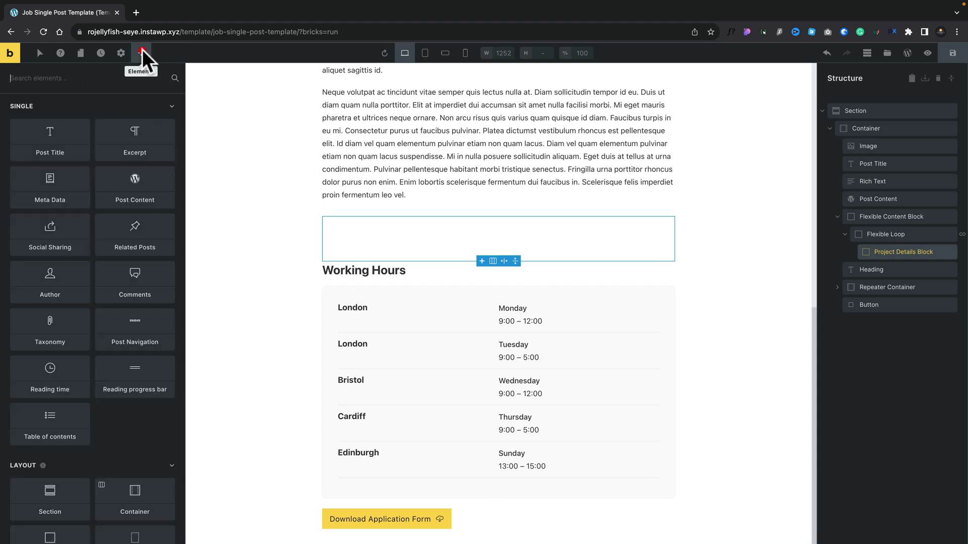
pyautogui.scroll(-5, 123, 373)
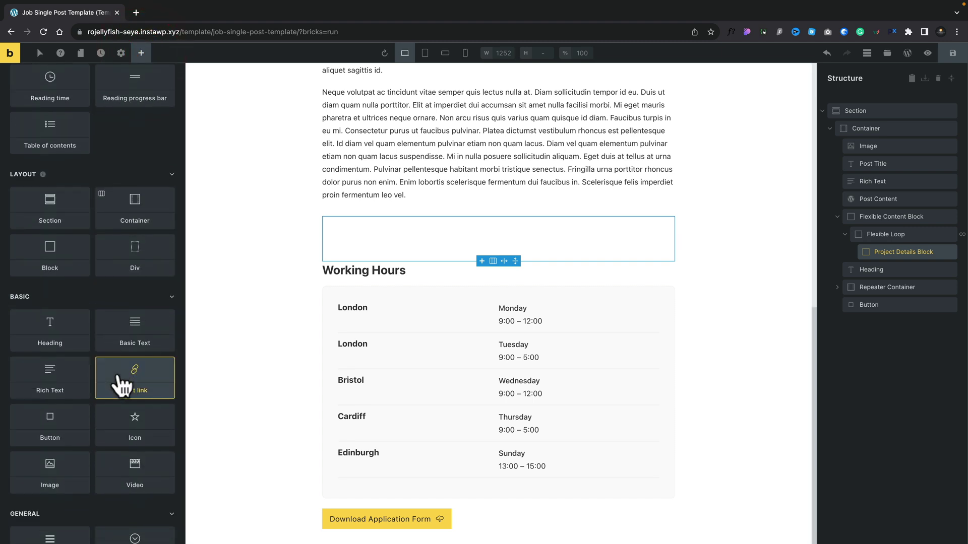
pyautogui.click(45, 322)
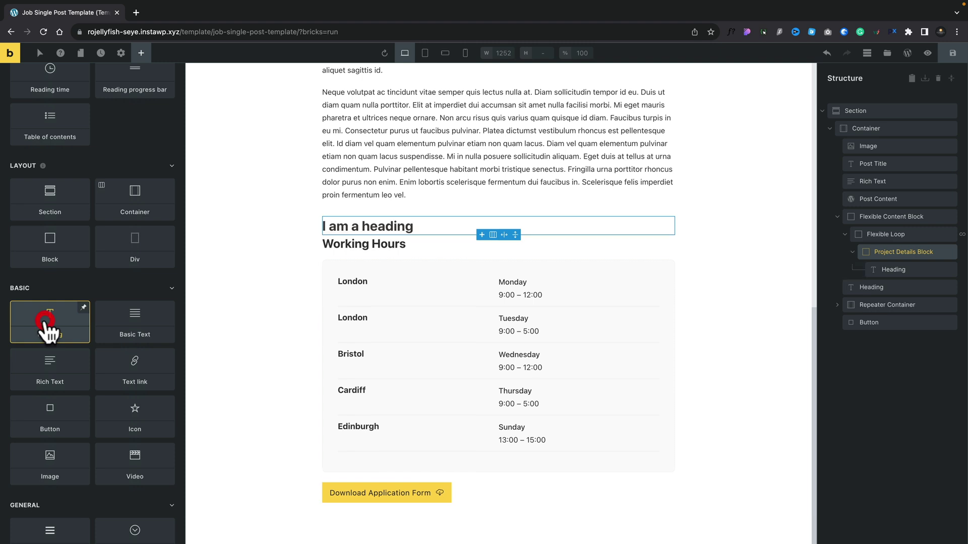
pyautogui.click(49, 328)
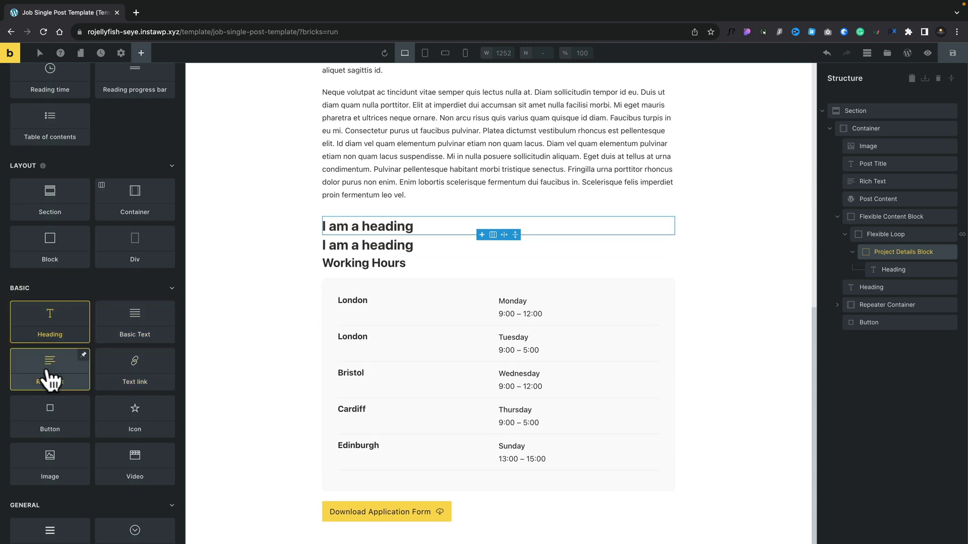
pyautogui.click(49, 378)
# Step: Search the elements for "galler" and add an Image Gallery below the Rich Text in Project Details Block
pyautogui.scroll(5, 71, 108)
pyautogui.click(70, 79)
pyautogui.write('galler')
pyautogui.click(50, 123)
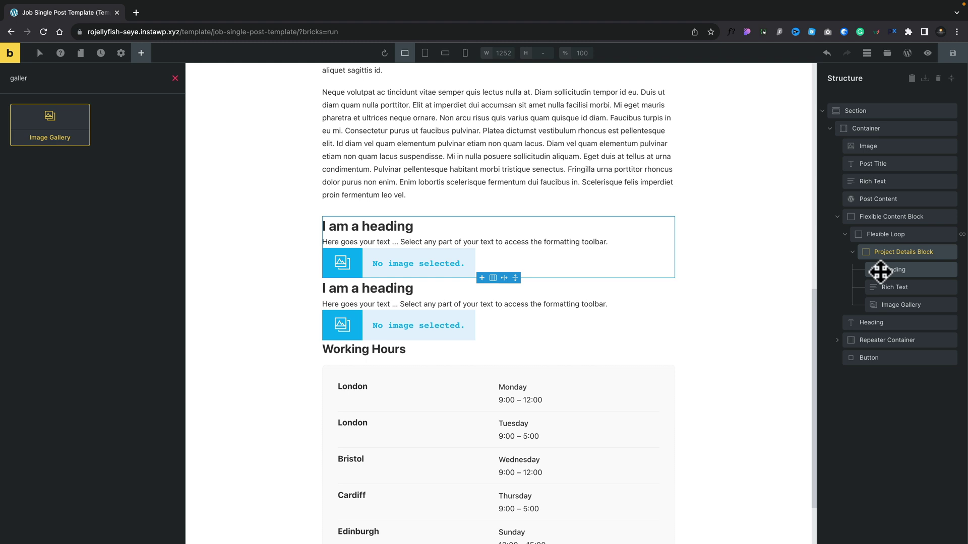
# Step: Replace the new Heading's placeholder text with the dynamic data tag Project Title (Flexible Content Demo) (Project Overview)
pyautogui.click(900, 276)
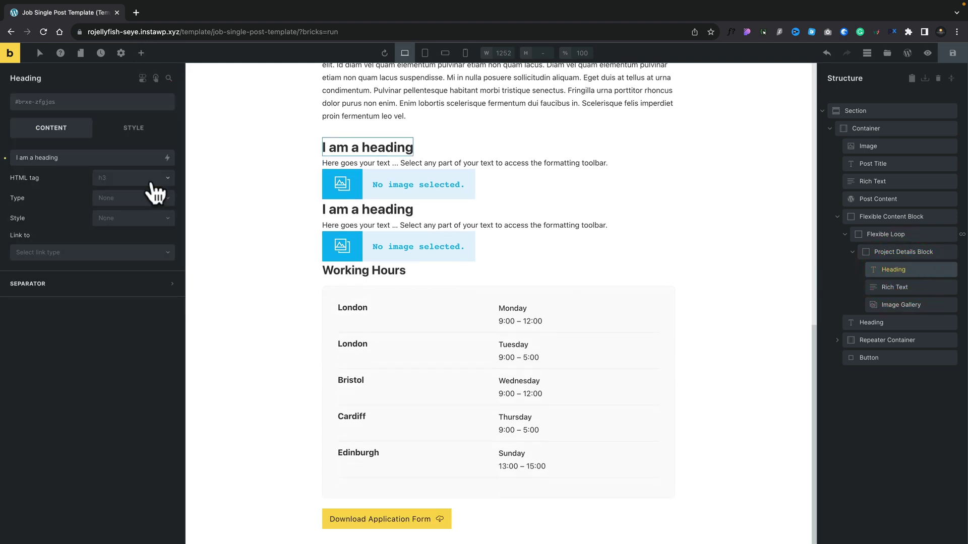
pyautogui.click(108, 157)
pyautogui.moveTo(109, 157); pyautogui.dragTo(18, 158)
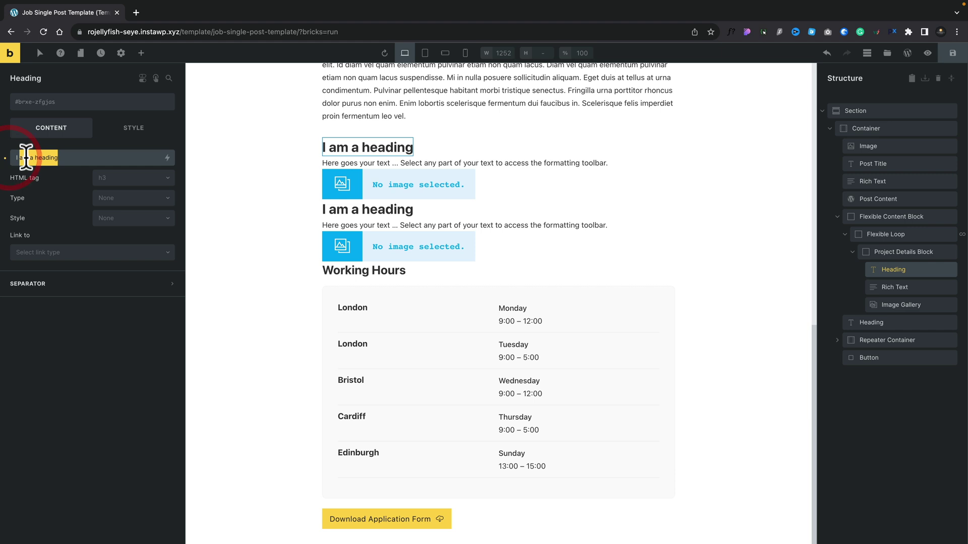
pyautogui.press('BackSpace')
pyautogui.press('BackSpace')
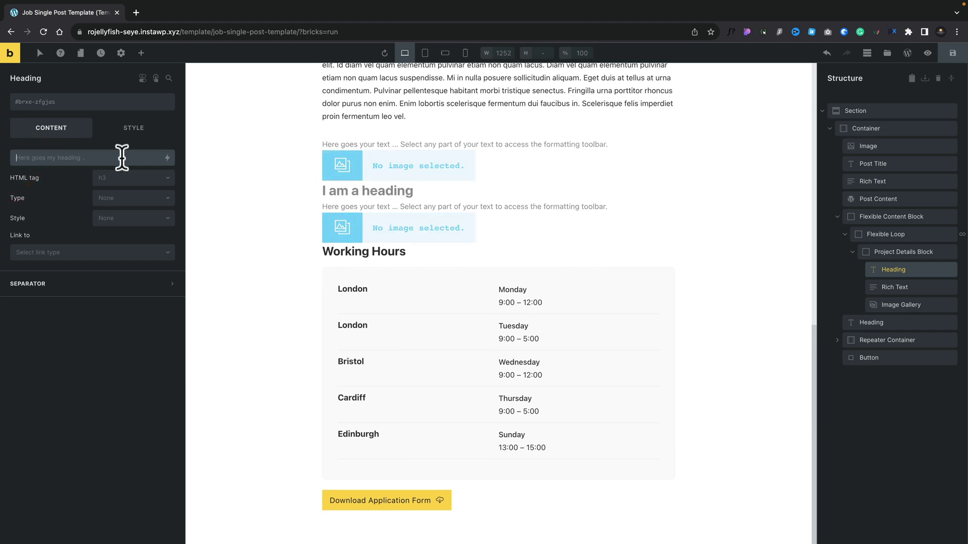
pyautogui.click(167, 158)
pyautogui.scroll(-10, 138, 255)
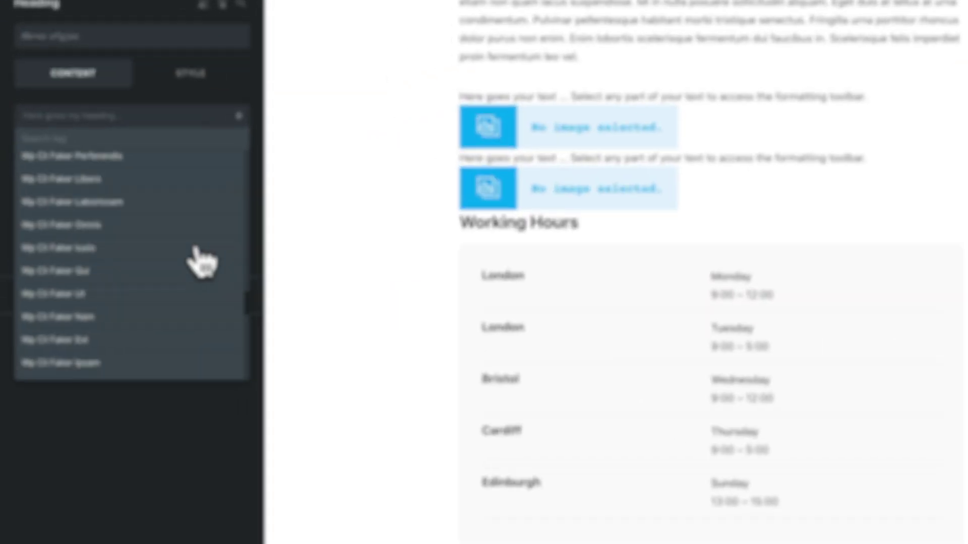
pyautogui.scroll(-10, 202, 260)
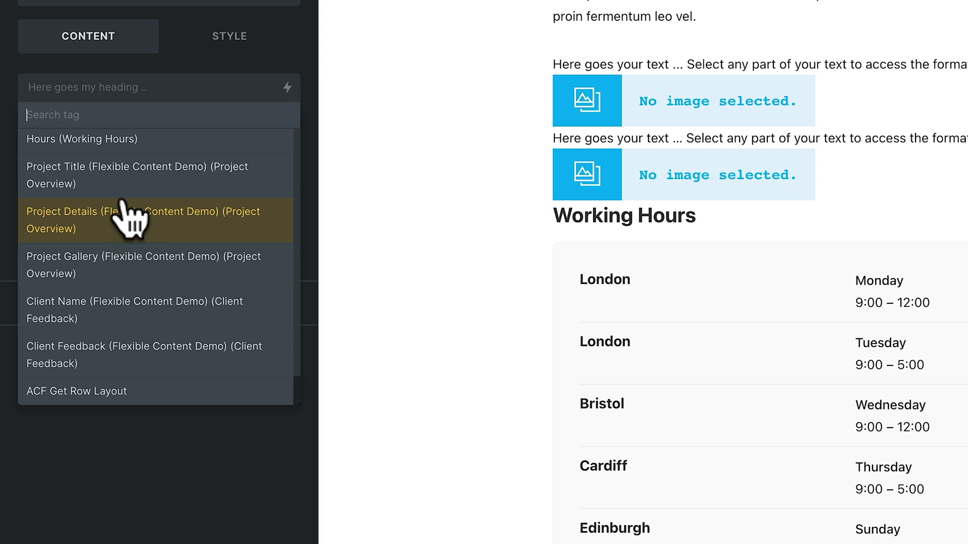
pyautogui.click(135, 176)
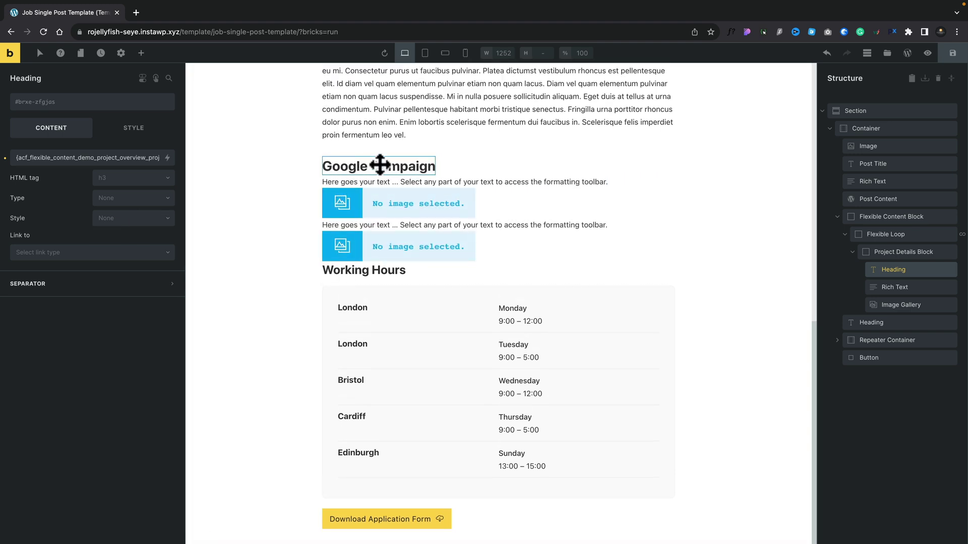
# Step: Replace the new Rich Text's placeholder with the ACF dynamic data Project Details (Flexible Content Demo) (Project Overview)
pyautogui.click(891, 286)
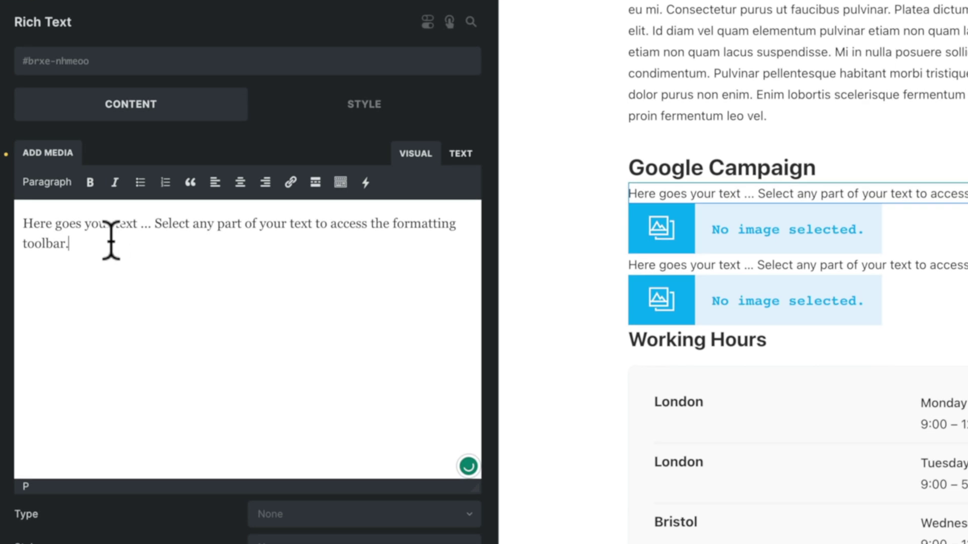
pyautogui.moveTo(43, 212); pyautogui.dragTo(20, 190)
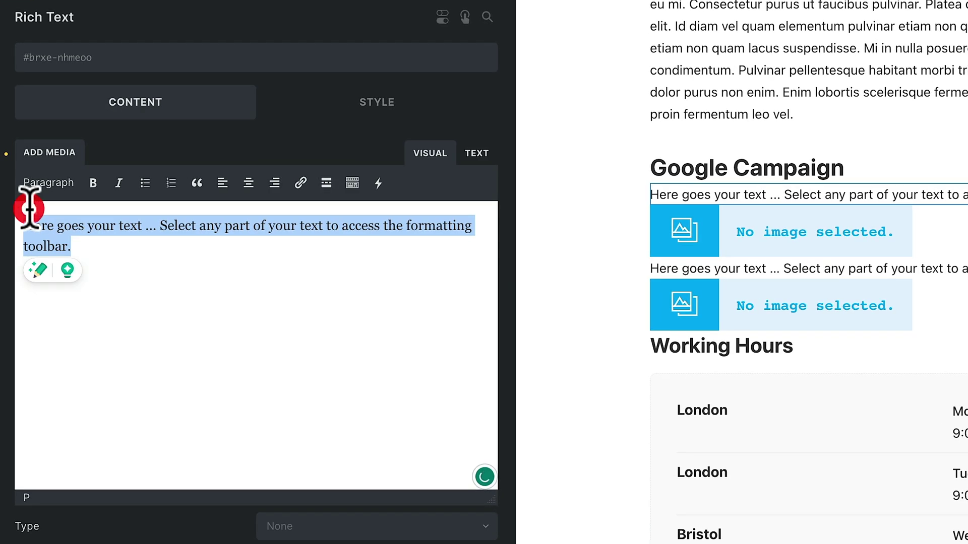
pyautogui.press('BackSpace')
pyautogui.click(378, 183)
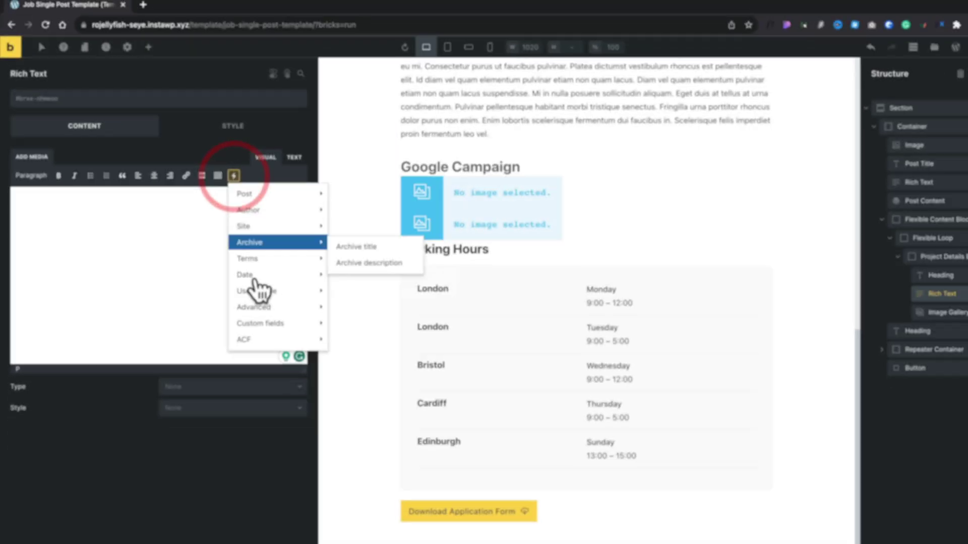
pyautogui.moveTo(249, 339)
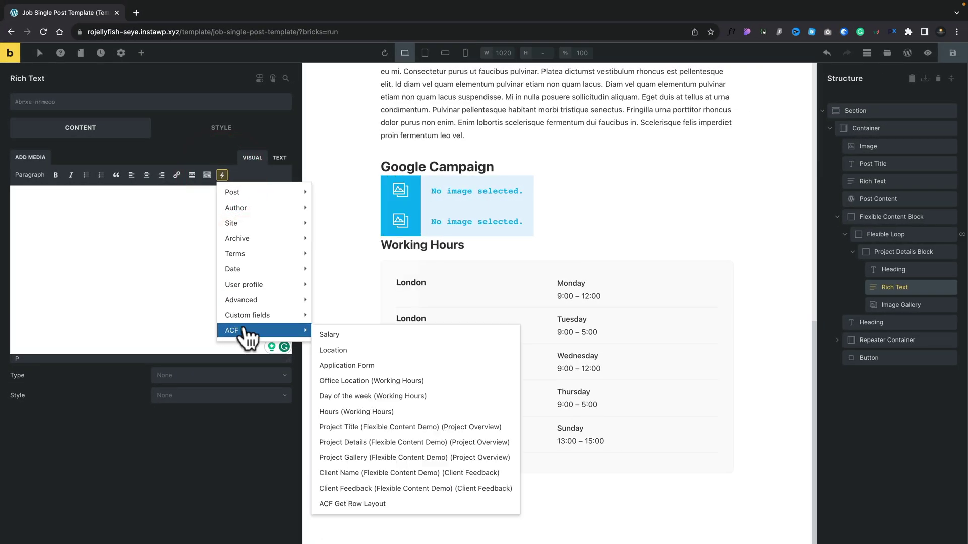
pyautogui.click(330, 443)
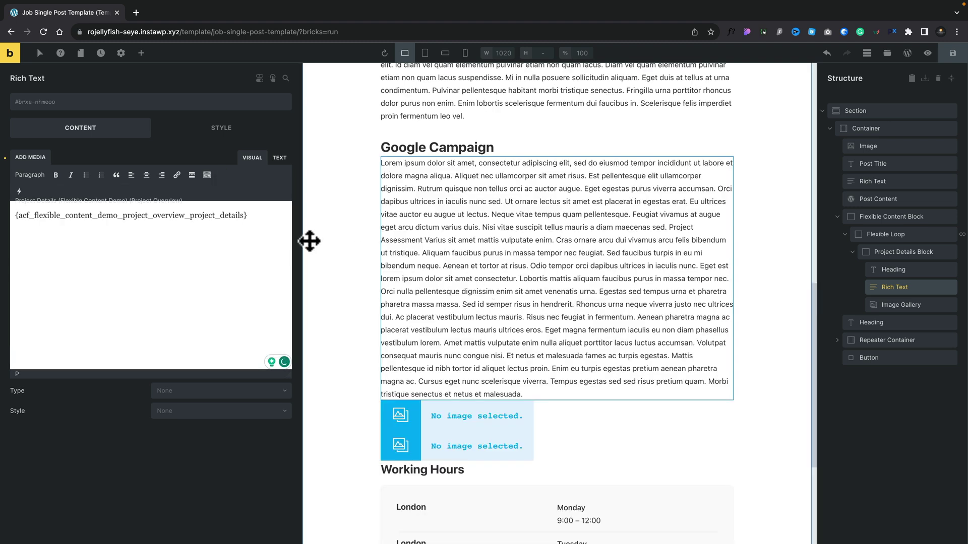
# Step: Set the Image Gallery's source to the dynamic data Project Gallery (Flexible Content Demo) (Project Overview)
pyautogui.click(897, 306)
pyautogui.scroll(-3, 249, 205)
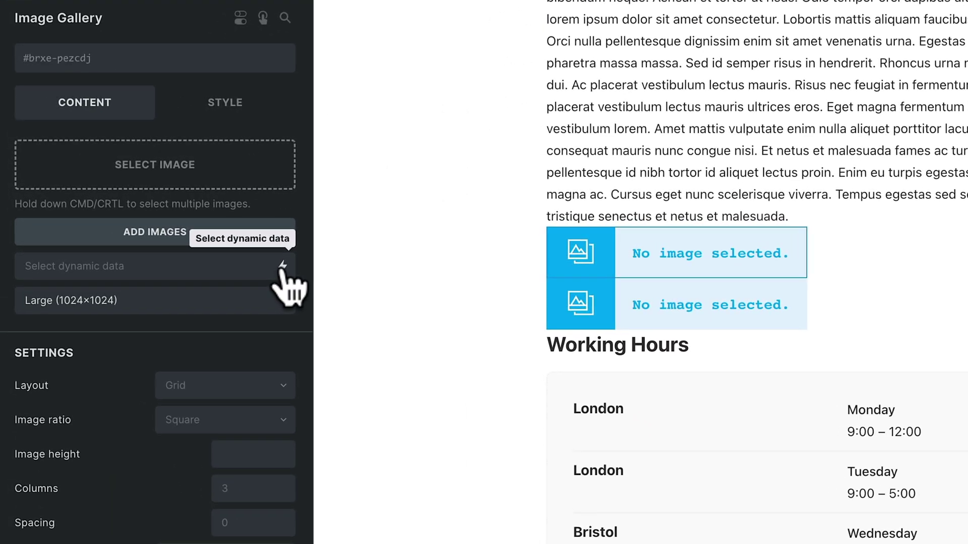
pyautogui.click(170, 225)
pyautogui.scroll(-10, 214, 444)
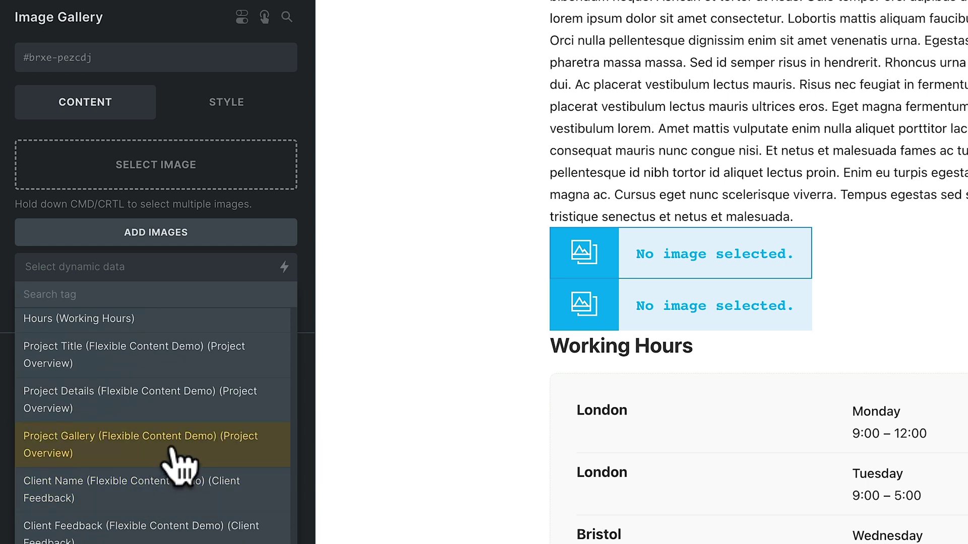
pyautogui.click(118, 447)
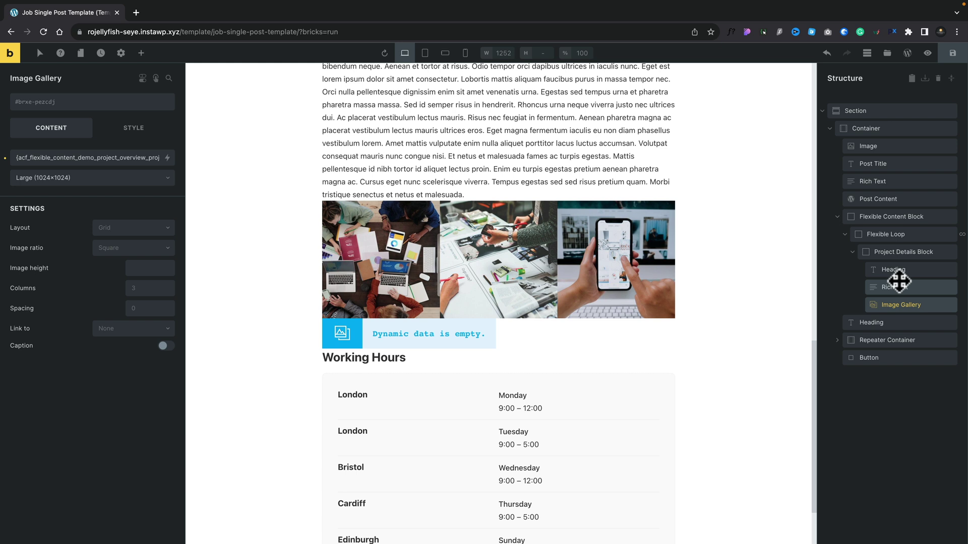
# Step: Set the HTML tag of Project Details Block to section
pyautogui.click(895, 250)
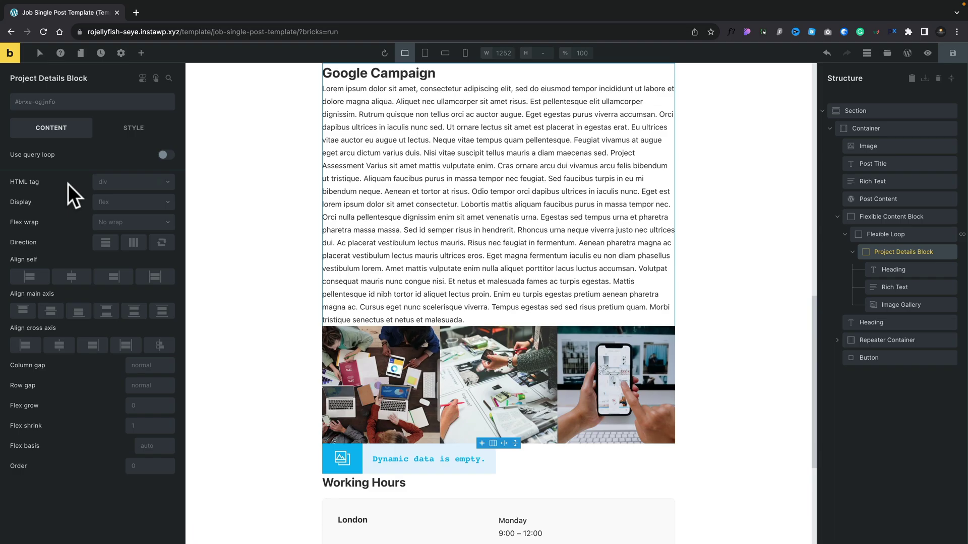
pyautogui.click(113, 185)
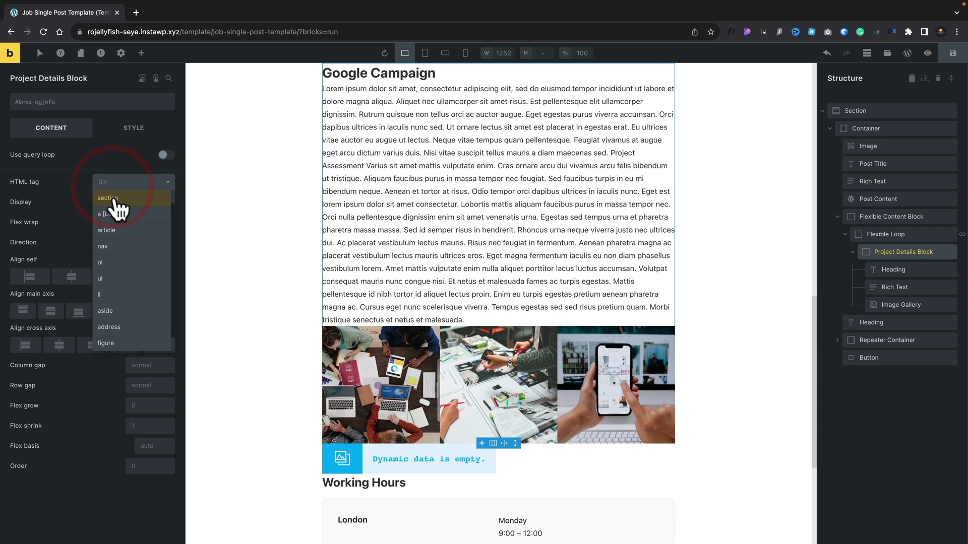
pyautogui.click(108, 199)
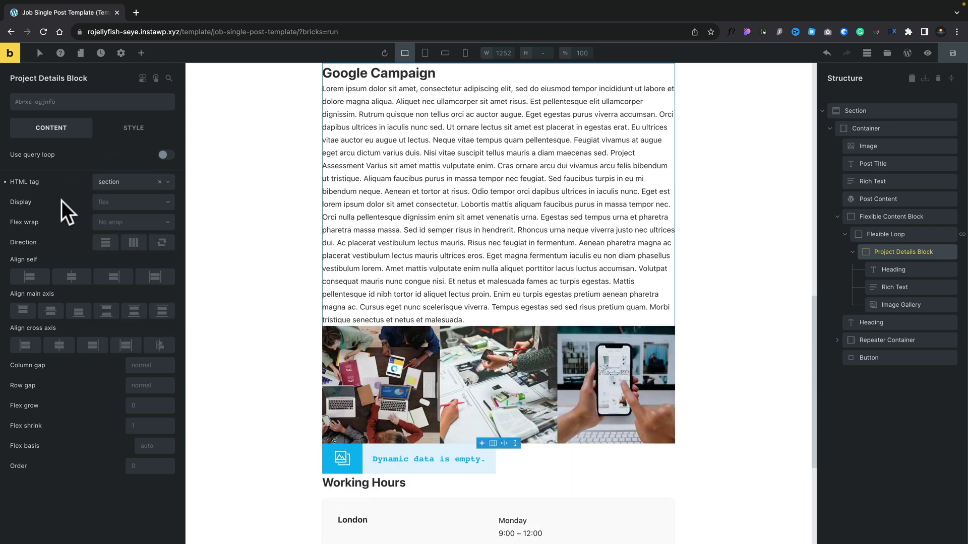
# Step: Link all padding sides of Project Details Block and set the padding to 2rem
pyautogui.click(131, 128)
pyautogui.click(96, 162)
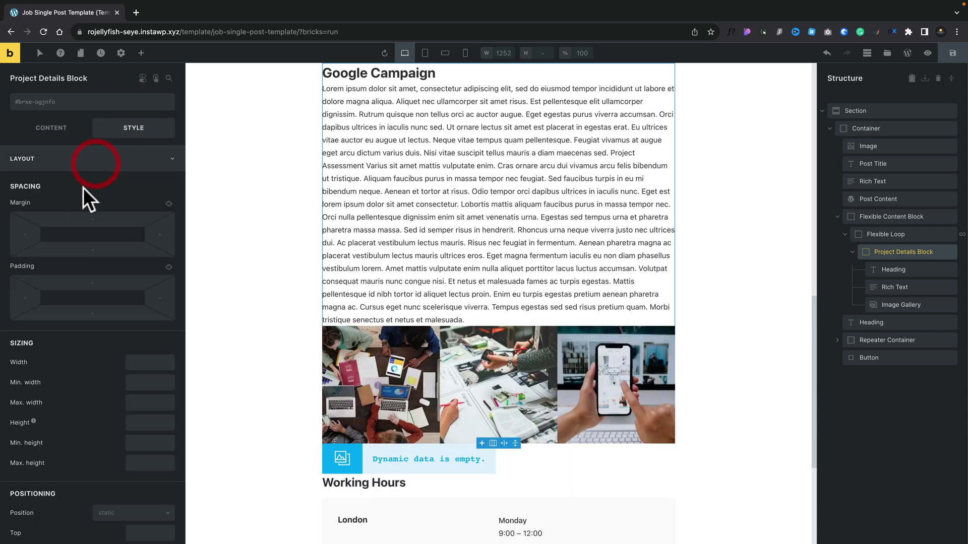
pyautogui.click(169, 267)
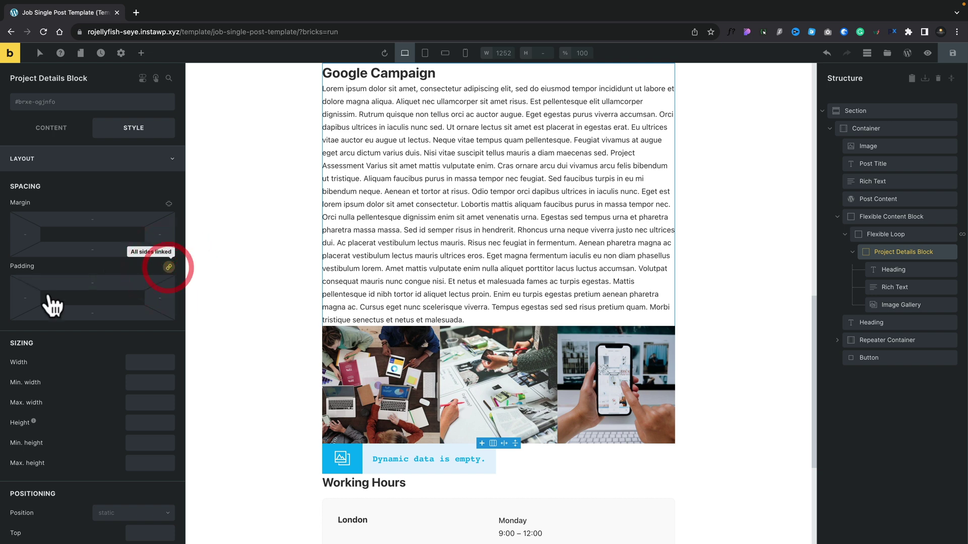
pyautogui.click(92, 284)
pyautogui.write('2rem')
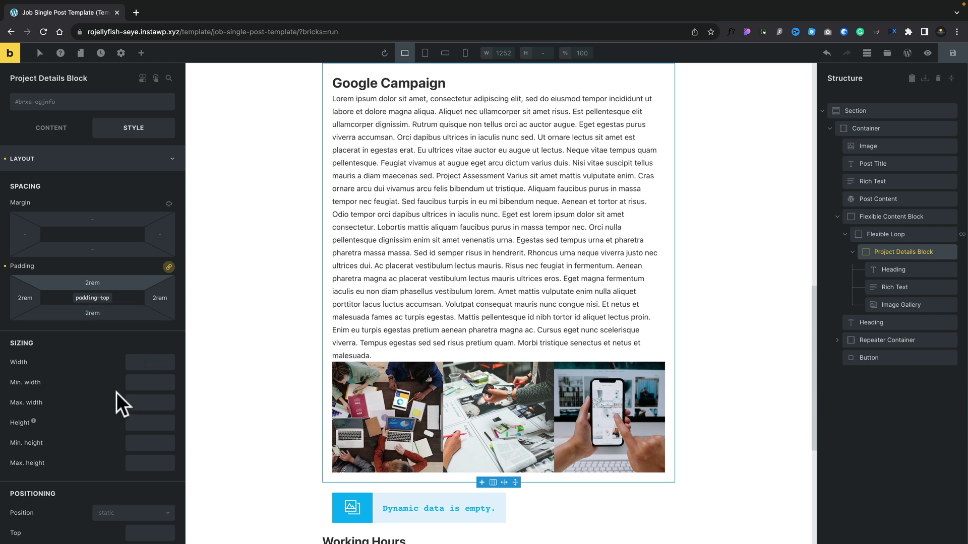
# Step: Style Project Details Block with a light background, a thin rounded border and a 2rem bottom margin
pyautogui.click(113, 159)
pyautogui.click(114, 213)
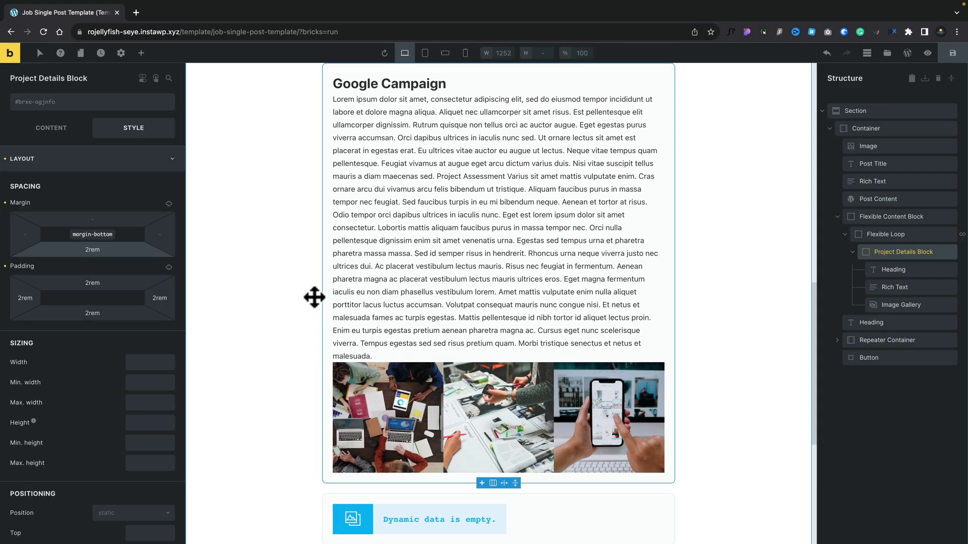
pyautogui.scroll(1, 498, 309)
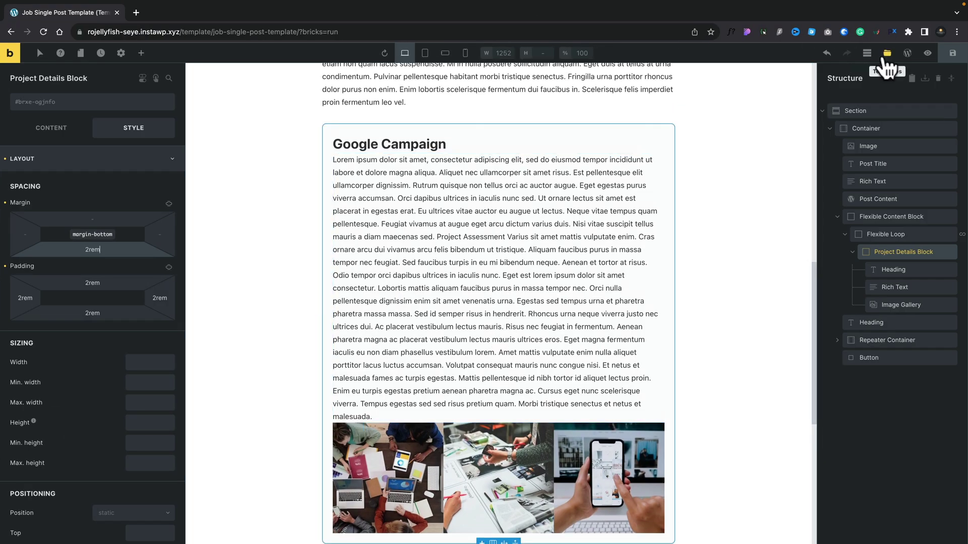
# Step: Save the template and collapse Project Details Block in the structure
pyautogui.click(951, 54)
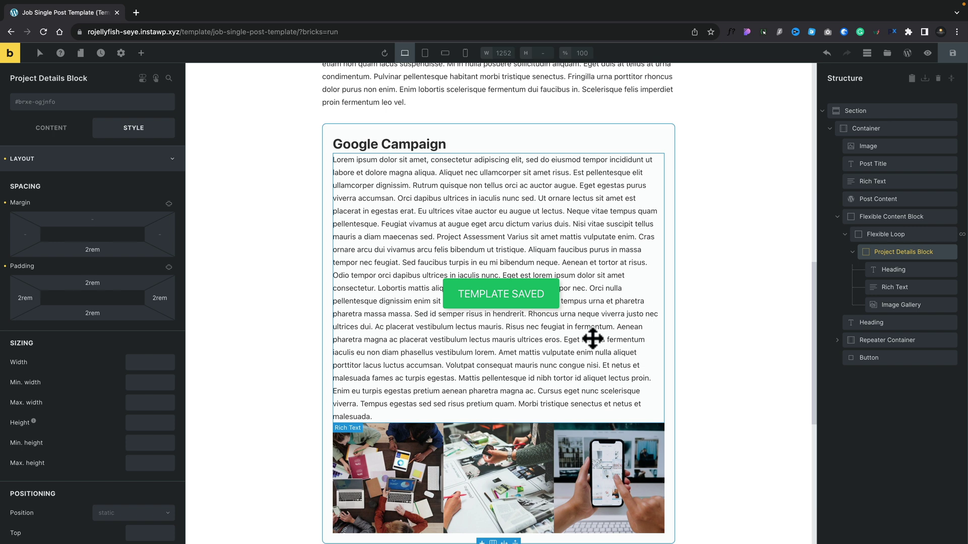
pyautogui.scroll(-3, 593, 338)
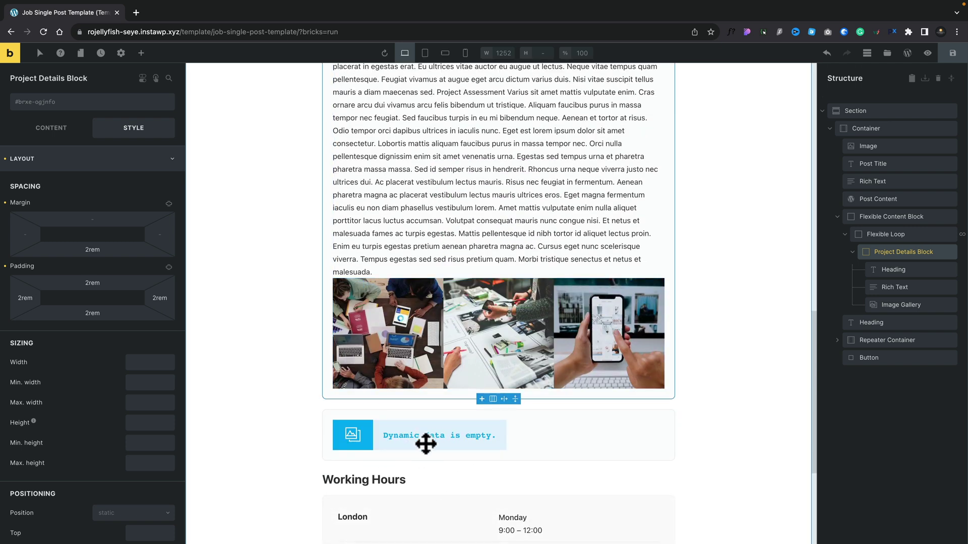
pyautogui.click(852, 253)
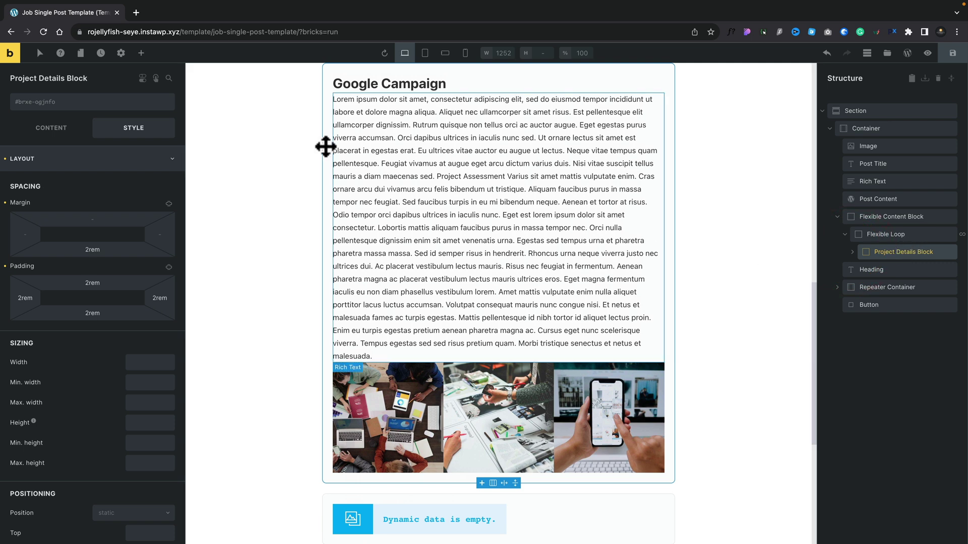
# Step: Add a block inside Flexible Loop after Project Details Block and name it Project Feedback Block
pyautogui.click(142, 53)
pyautogui.scroll(-3, 136, 303)
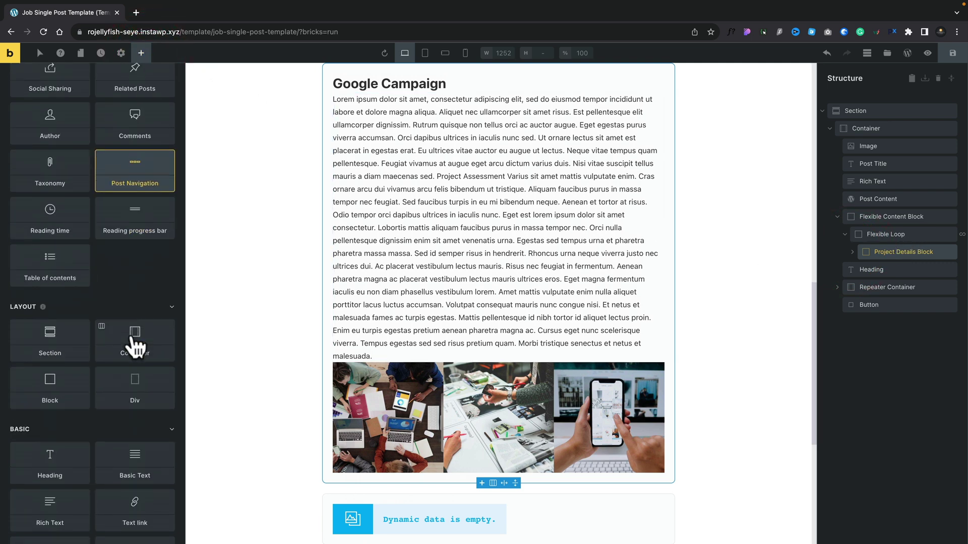
pyautogui.moveTo(136, 343); pyautogui.dragTo(884, 270)
pyautogui.write('Project Feedback Block')
pyautogui.press('Return')
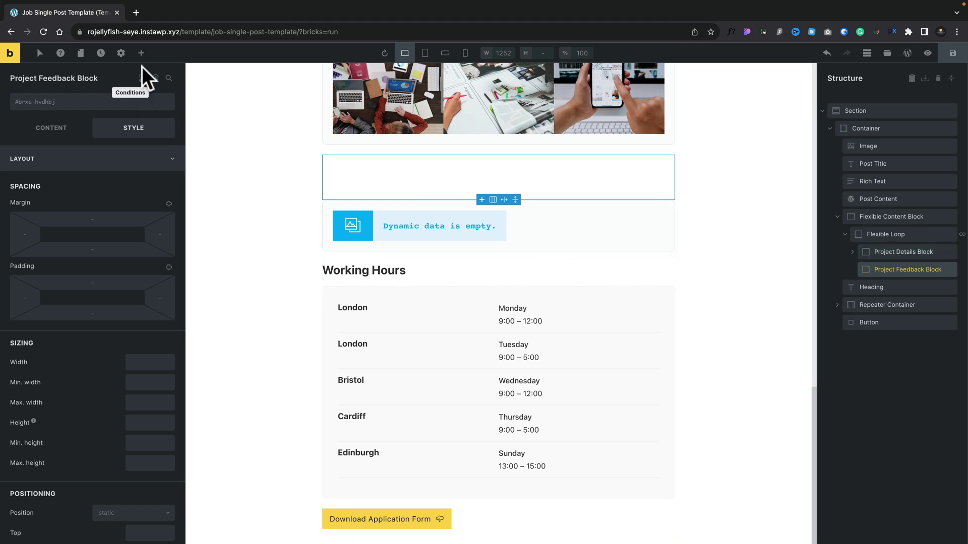
# Step: Add a Heading and a Rich Text element inside Project Feedback Block
pyautogui.click(141, 53)
pyautogui.scroll(-6, 60, 335)
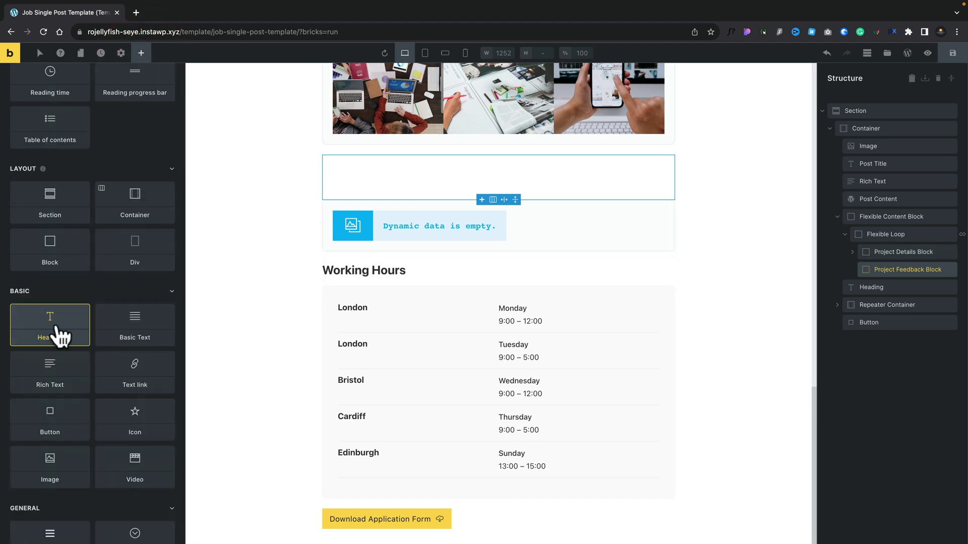
pyautogui.click(55, 325)
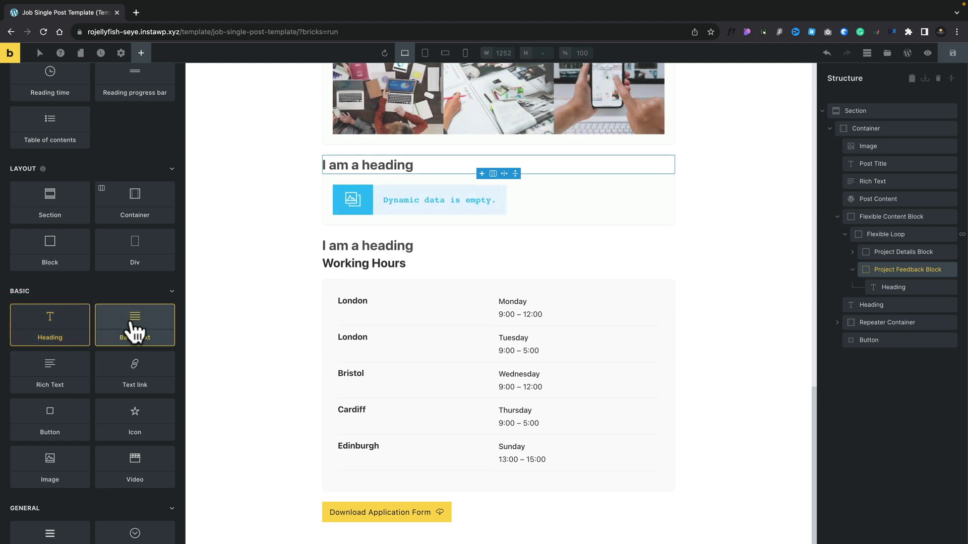
pyautogui.click(50, 373)
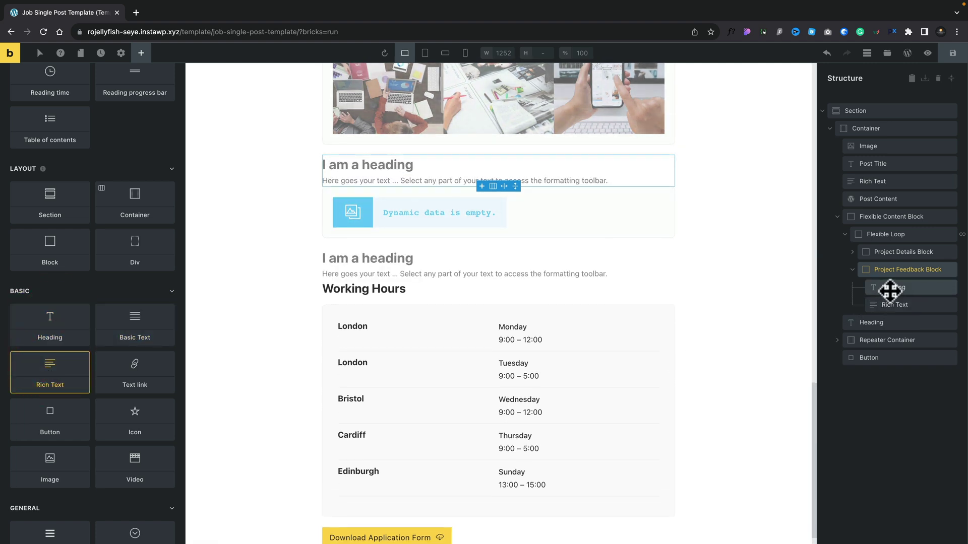
# Step: Set the feedback Heading to the dynamic data Client Name and the Rich Text to Client Feedback, both from the Client Feedback layout
pyautogui.click(890, 289)
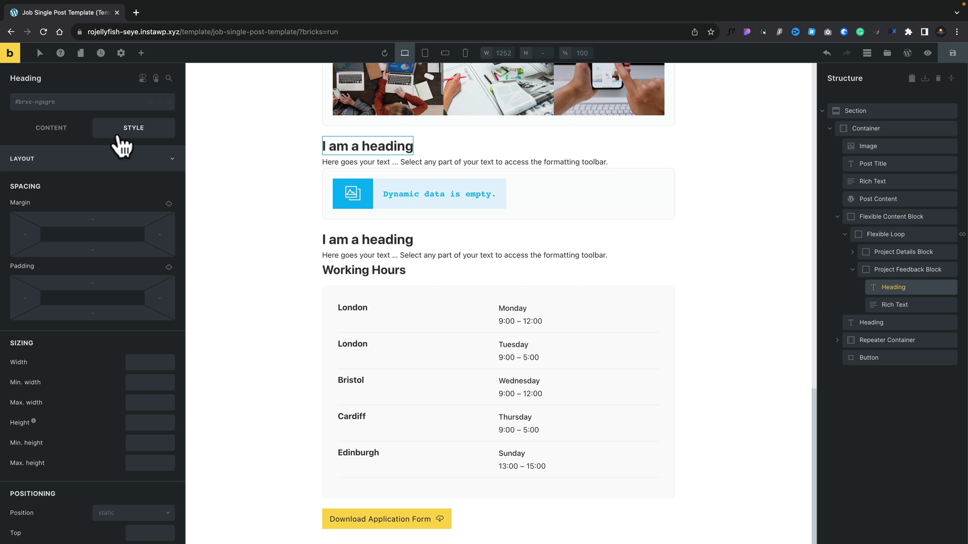
pyautogui.click(40, 126)
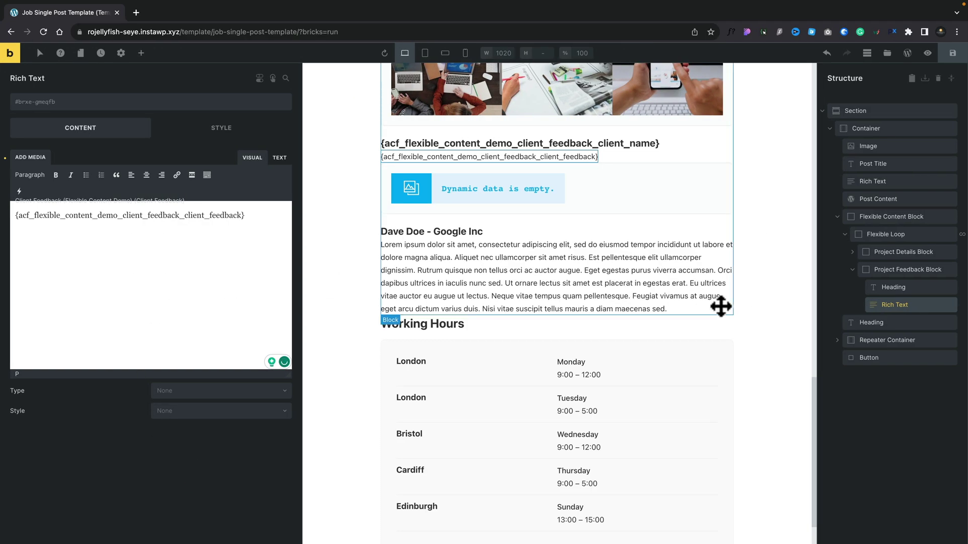
# Step: Copy the styles of Project Details Block and paste them onto Project Feedback Block
pyautogui.click(884, 252)
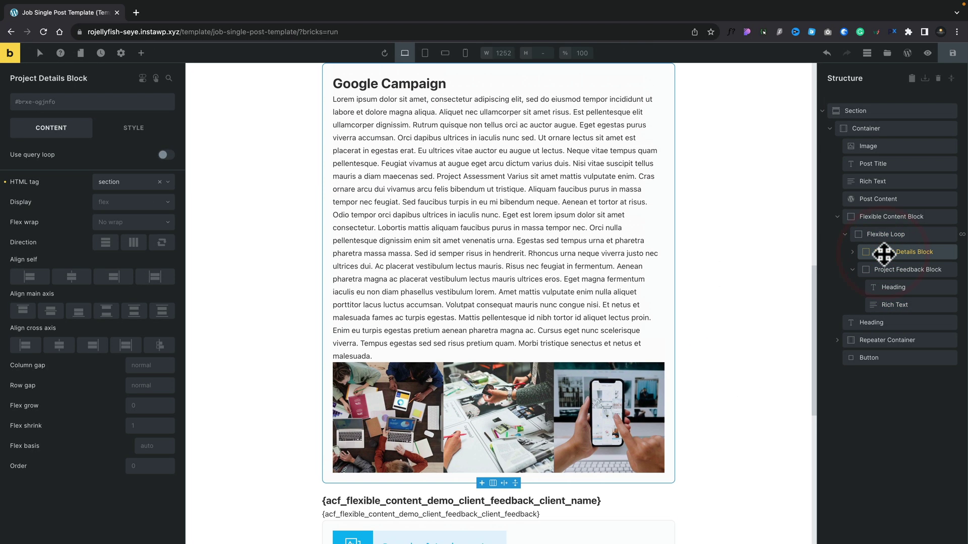
pyautogui.rightClick(883, 252)
pyautogui.click(882, 330)
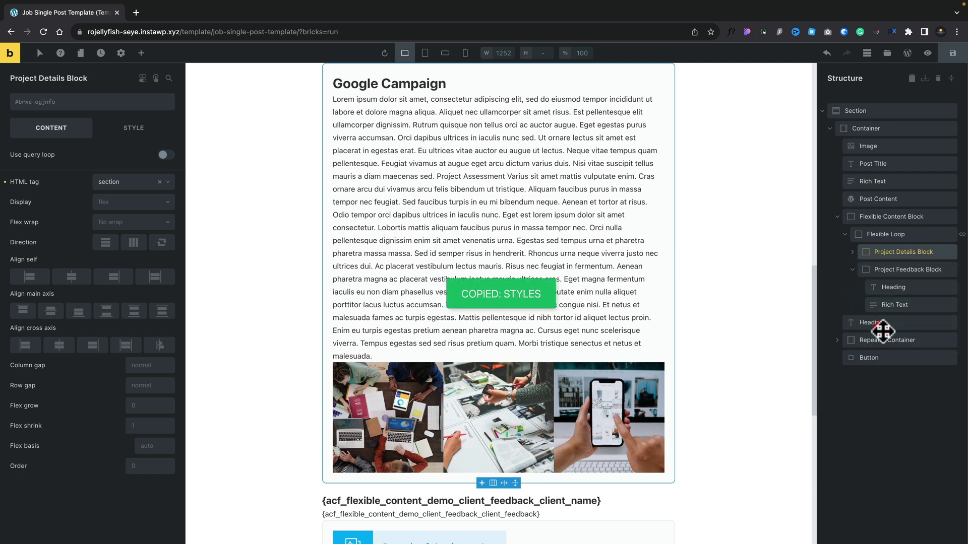
pyautogui.click(890, 269)
pyautogui.rightClick(890, 270)
pyautogui.click(887, 359)
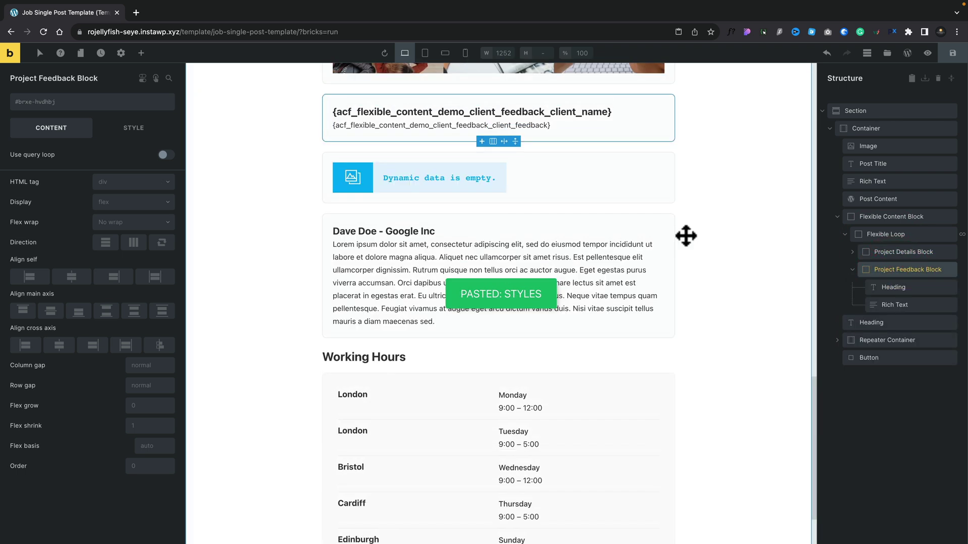
pyautogui.scroll(7, 686, 235)
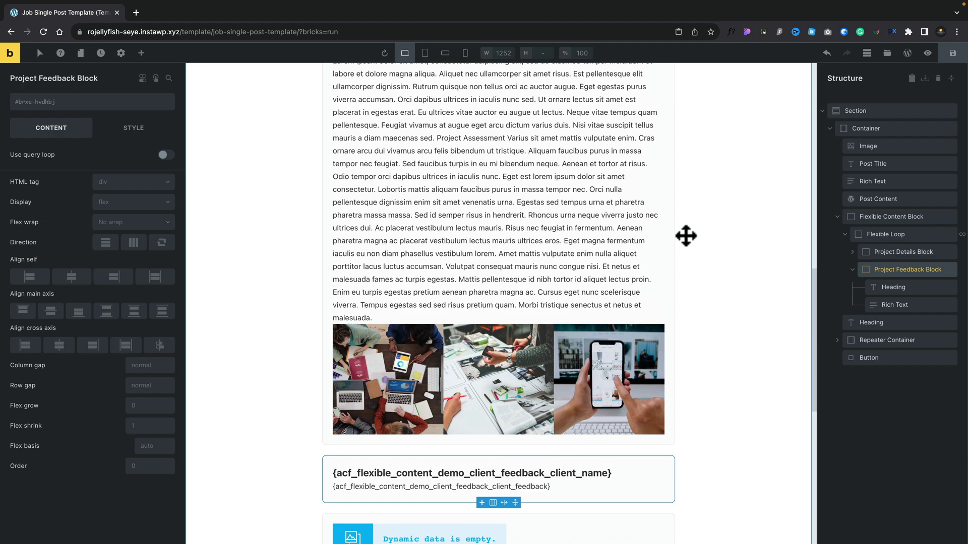
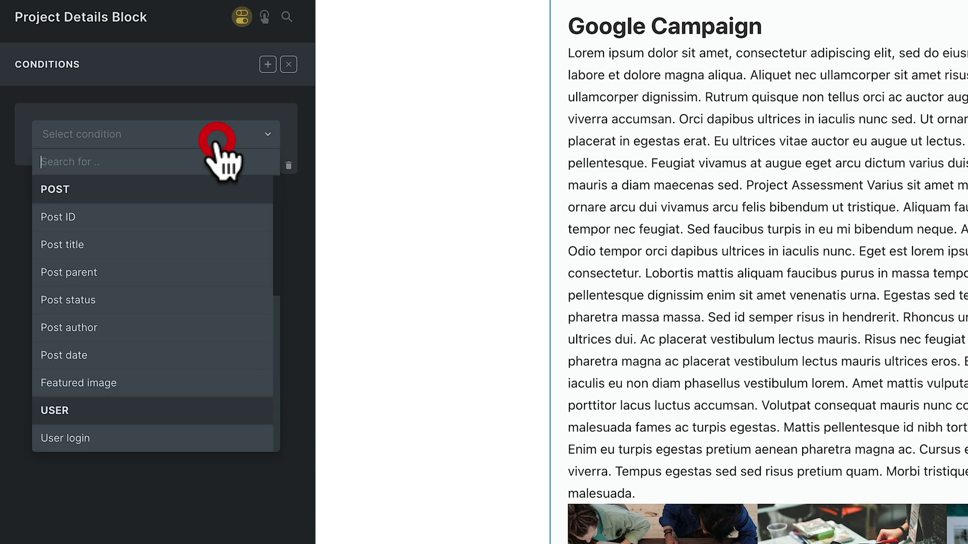
# Step: Set the condition of Project Details Block to Dynamic data with the tag ACF Get Row Layout and the operator ==
pyautogui.scroll(-5, 184, 346)
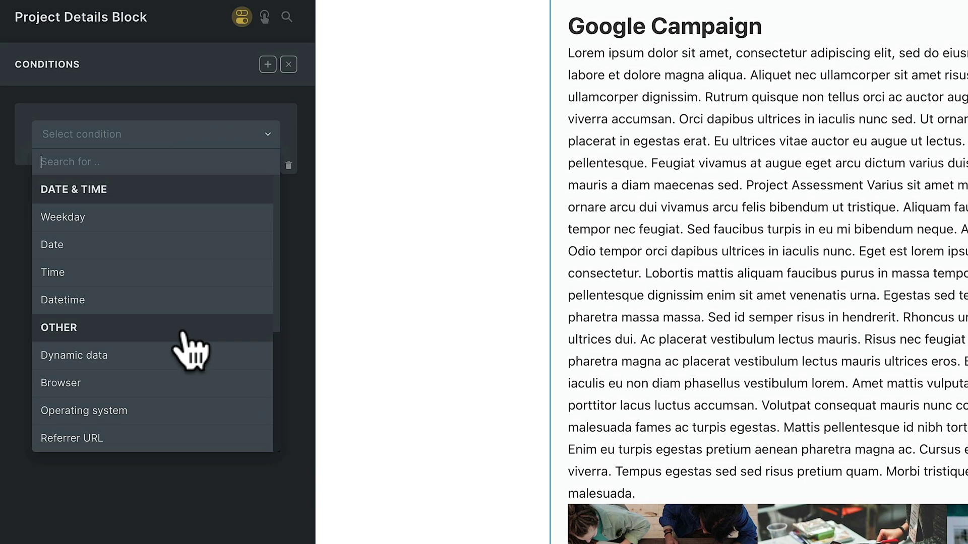
pyautogui.scroll(1, 186, 348)
pyautogui.click(146, 368)
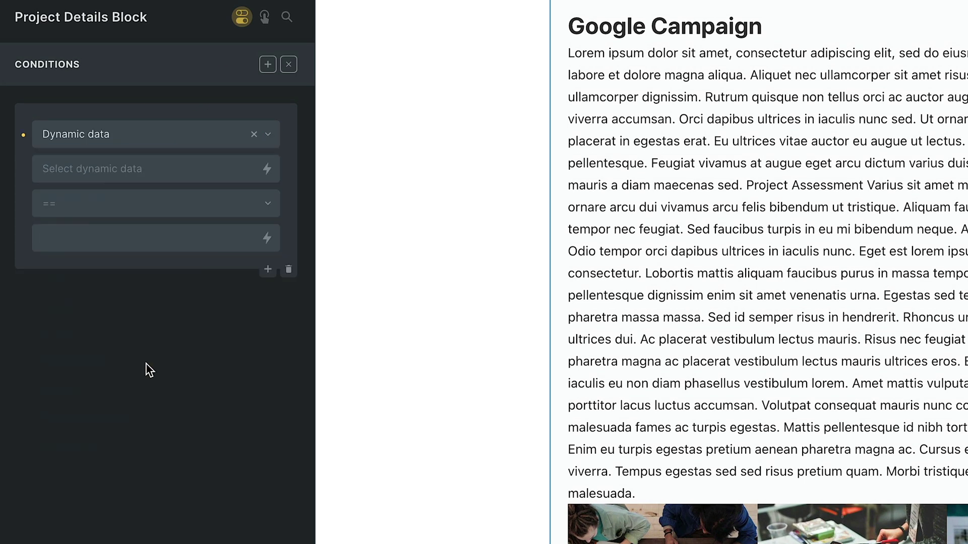
pyautogui.click(266, 169)
pyautogui.scroll(-8, 215, 353)
pyautogui.scroll(-10, 207, 376)
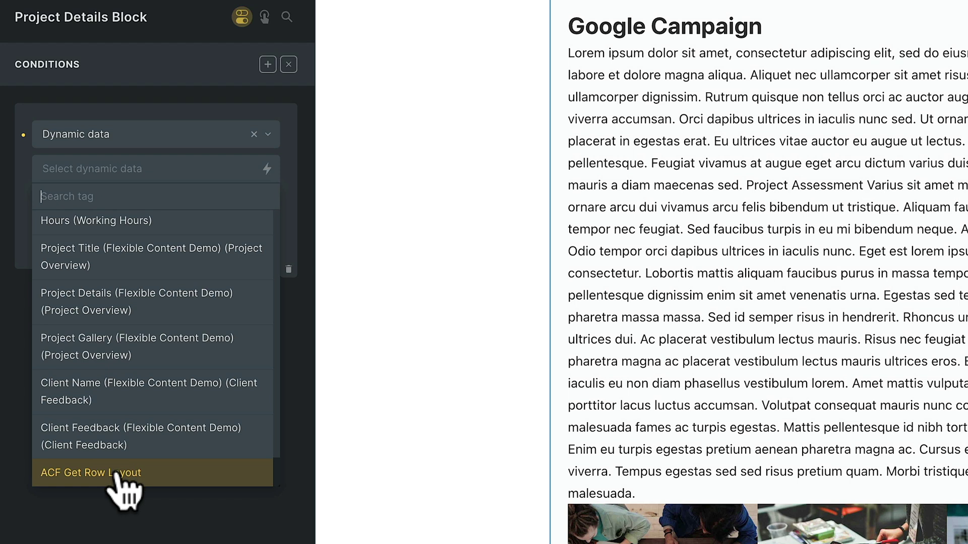
pyautogui.click(119, 473)
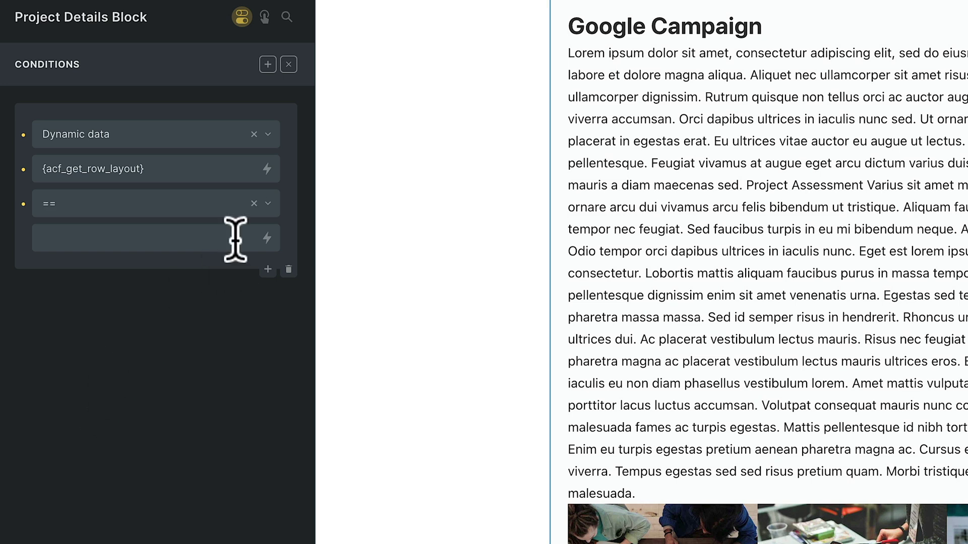
# Step: Copy the Project Overview layout's name from the Job Details field group and enter project_overview as the condition value of Project Details Block
pyautogui.click(267, 238)
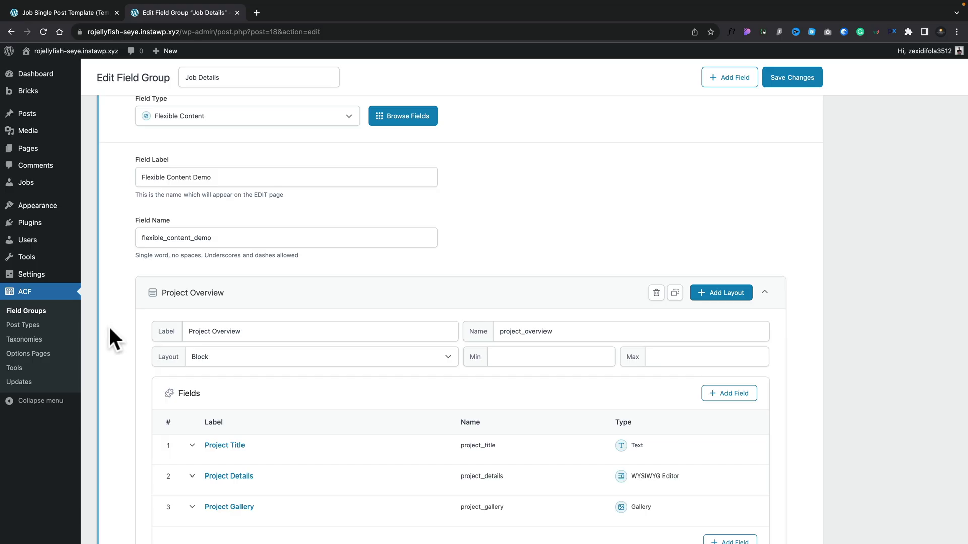
pyautogui.scroll(2, 109, 328)
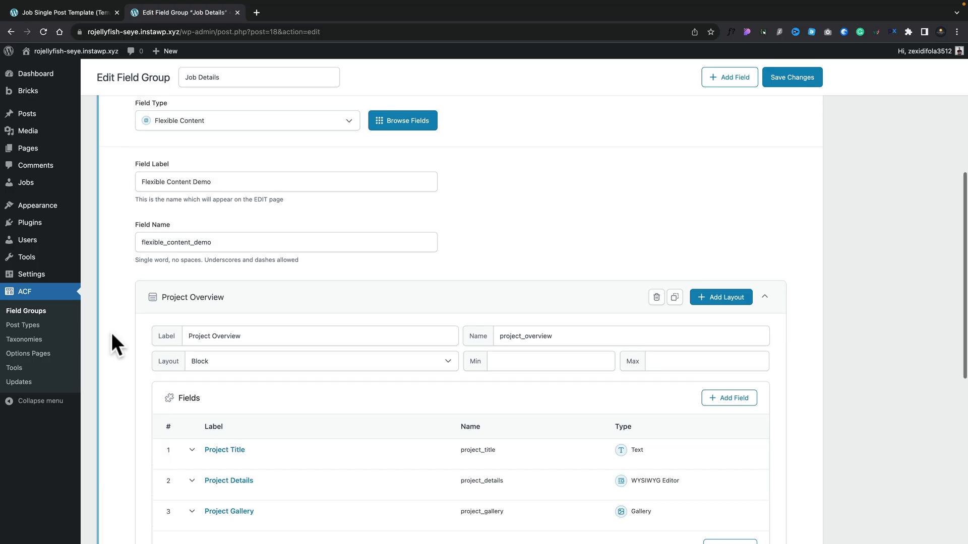
pyautogui.scroll(-3, 110, 331)
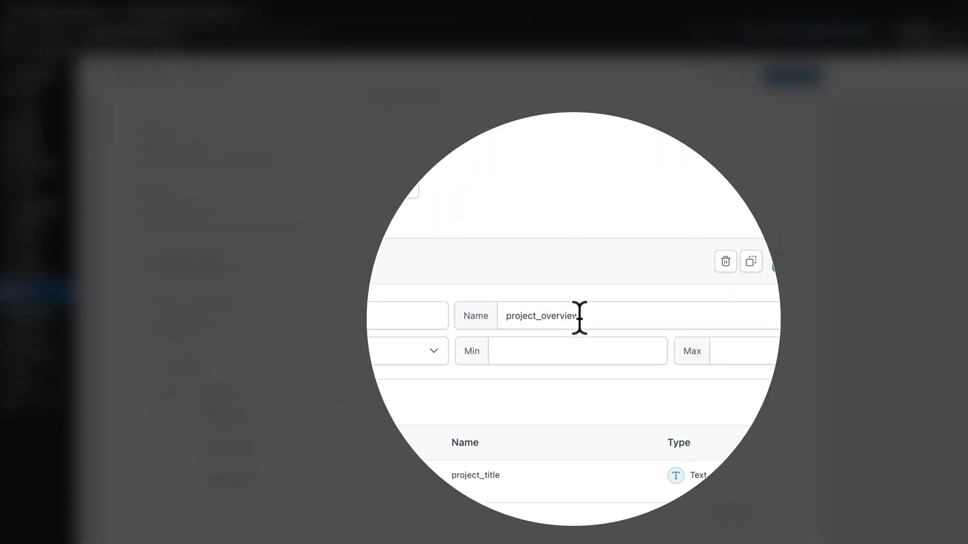
pyautogui.moveTo(579, 318); pyautogui.dragTo(571, 318)
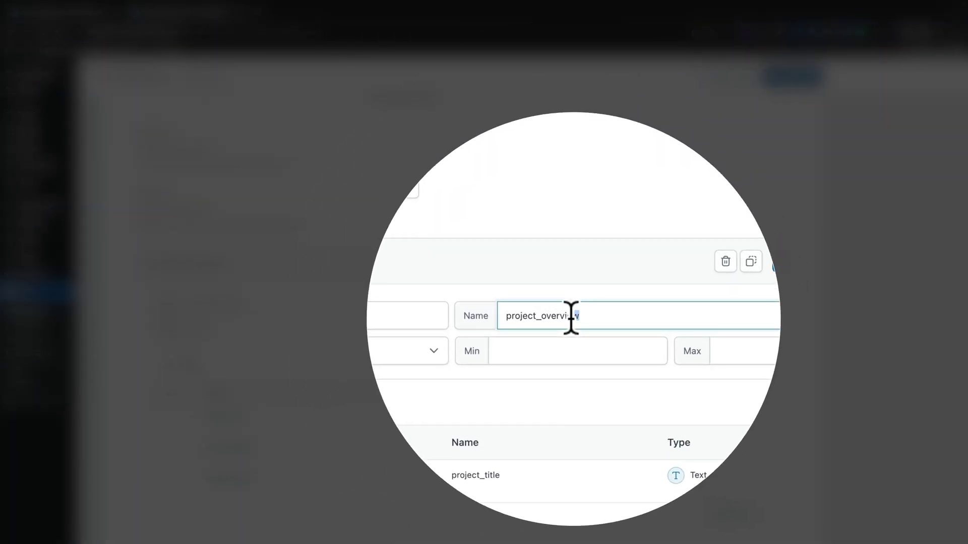
pyautogui.rightClick(508, 315)
pyautogui.click(550, 404)
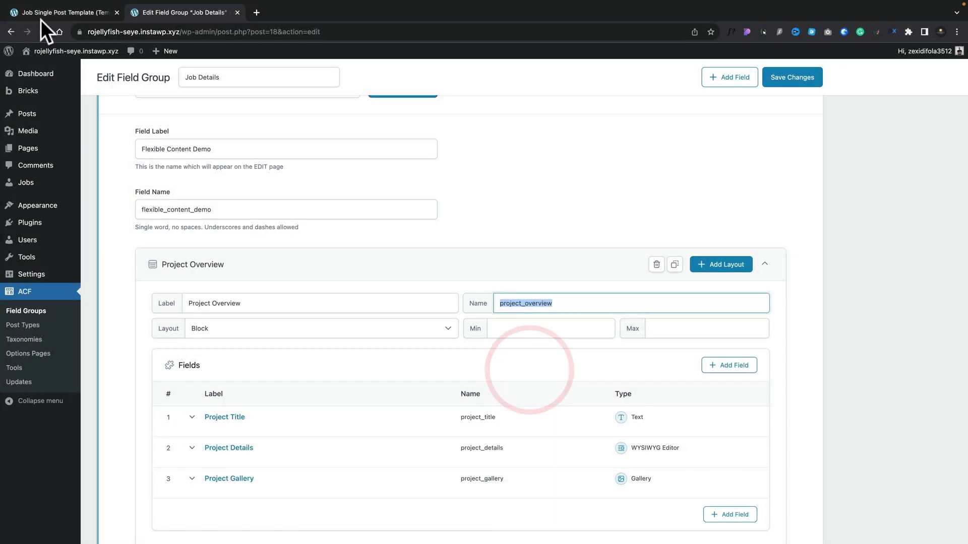
pyautogui.click(44, 11)
pyautogui.click(79, 205)
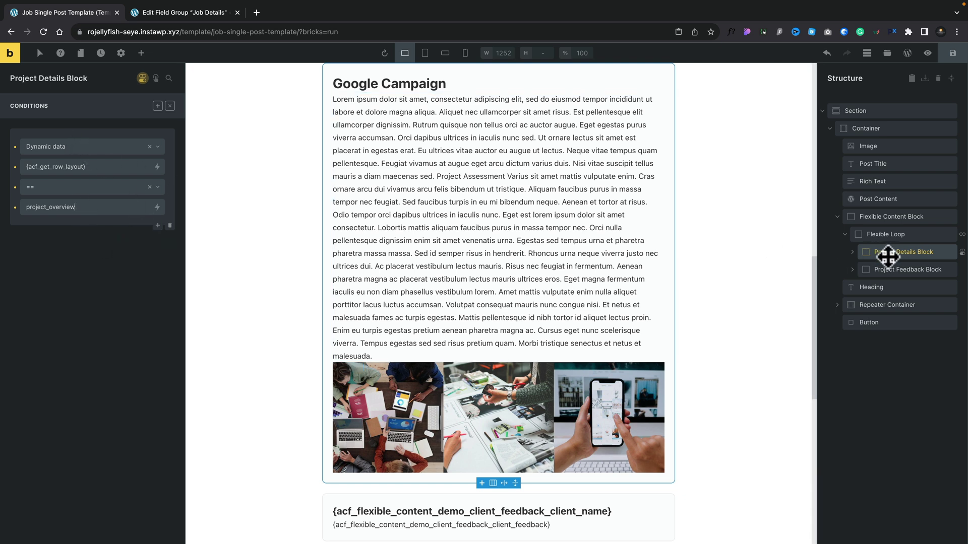
# Step: Add a condition to Project Feedback Block that compares the dynamic data ACF Get Row Layout
pyautogui.click(914, 272)
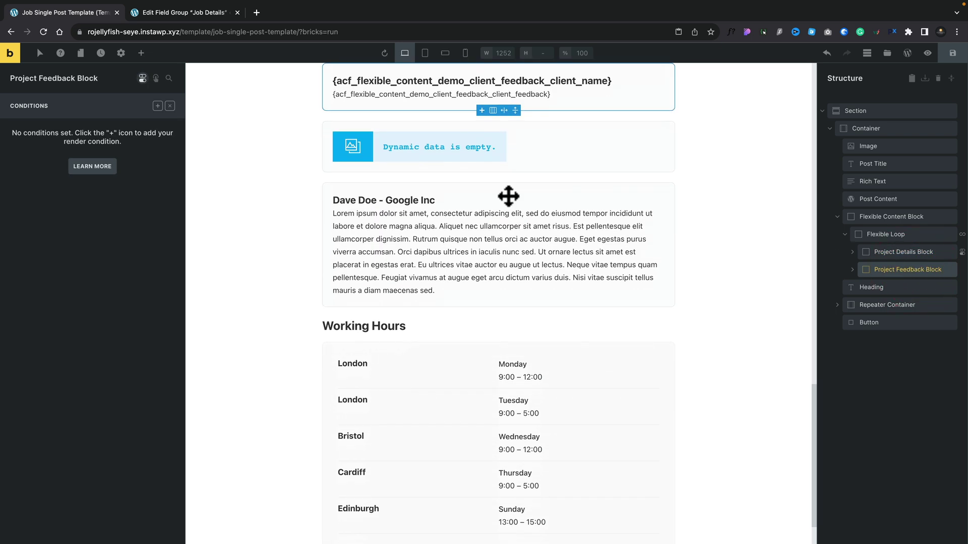
pyautogui.click(157, 106)
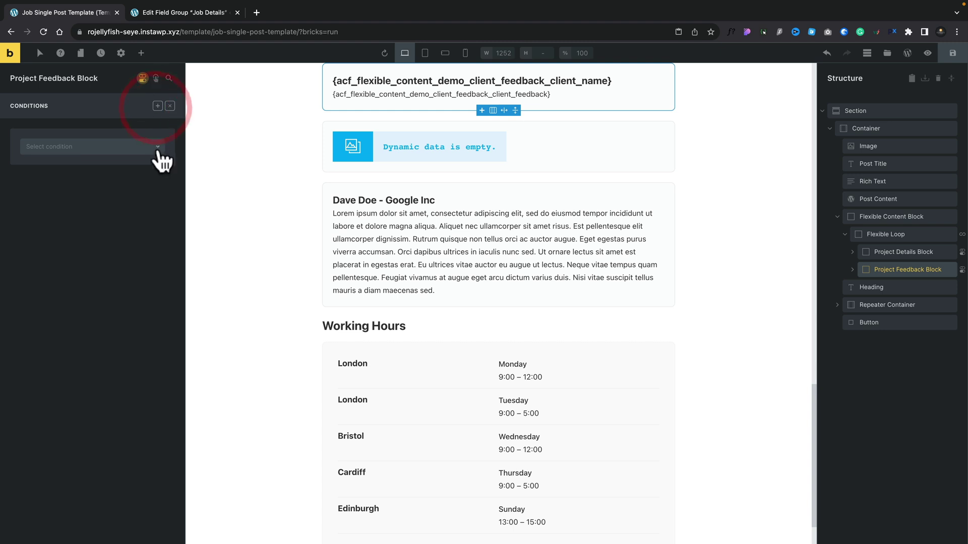
pyautogui.click(121, 146)
pyautogui.scroll(-3, 81, 233)
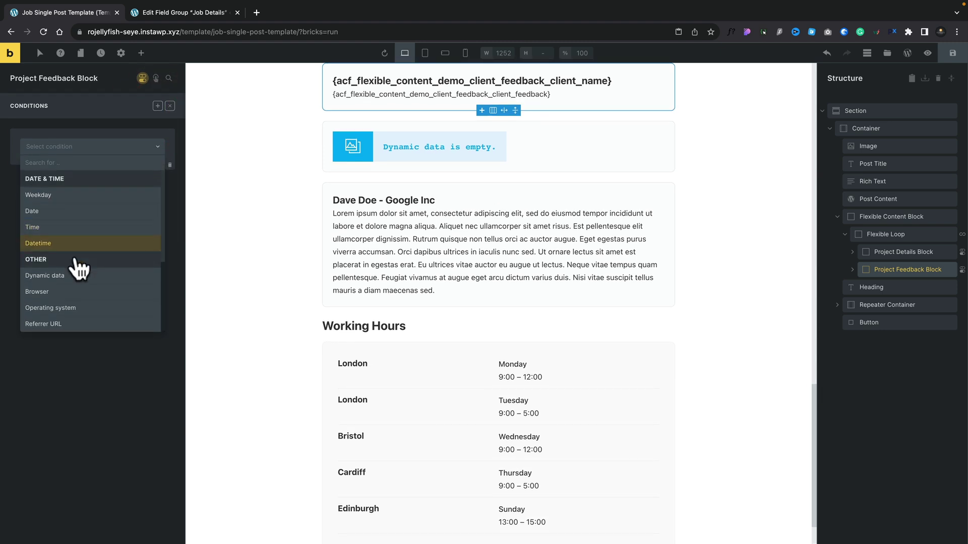
pyautogui.click(96, 275)
pyautogui.scroll(-10, 127, 305)
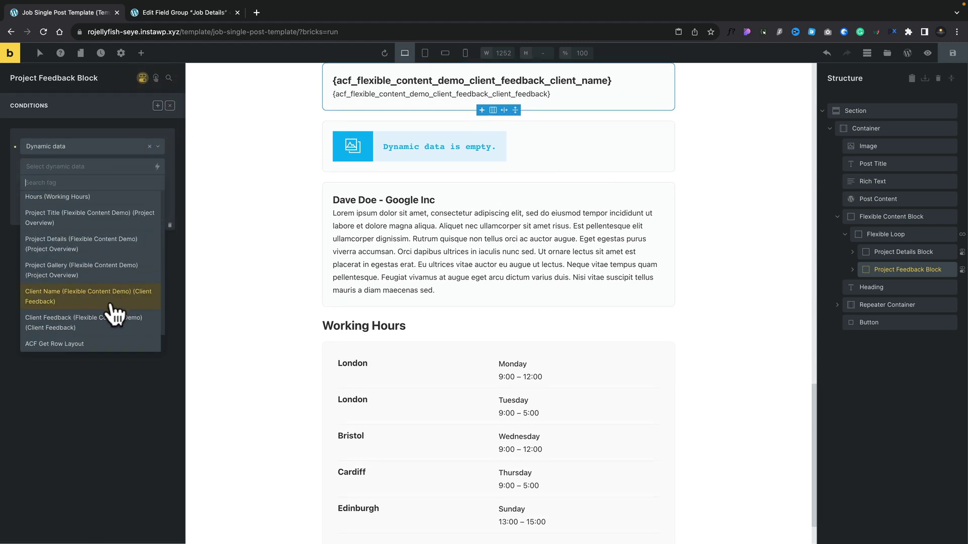
pyautogui.click(75, 344)
pyautogui.click(136, 209)
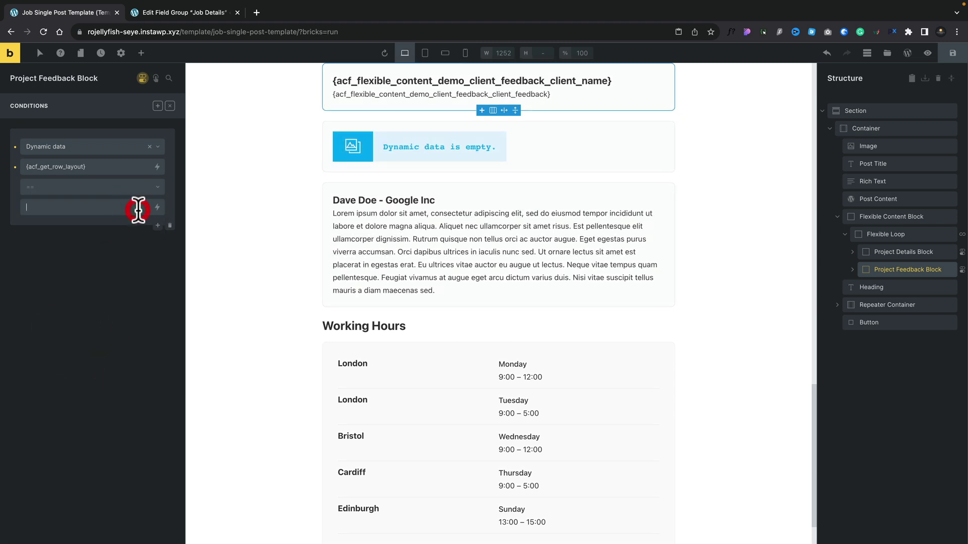
# Step: Copy the Client Feedback layout's name from the Job Details field group and enter client_feedback as the condition value of Project Feedback Block
pyautogui.click(186, 12)
pyautogui.click(207, 269)
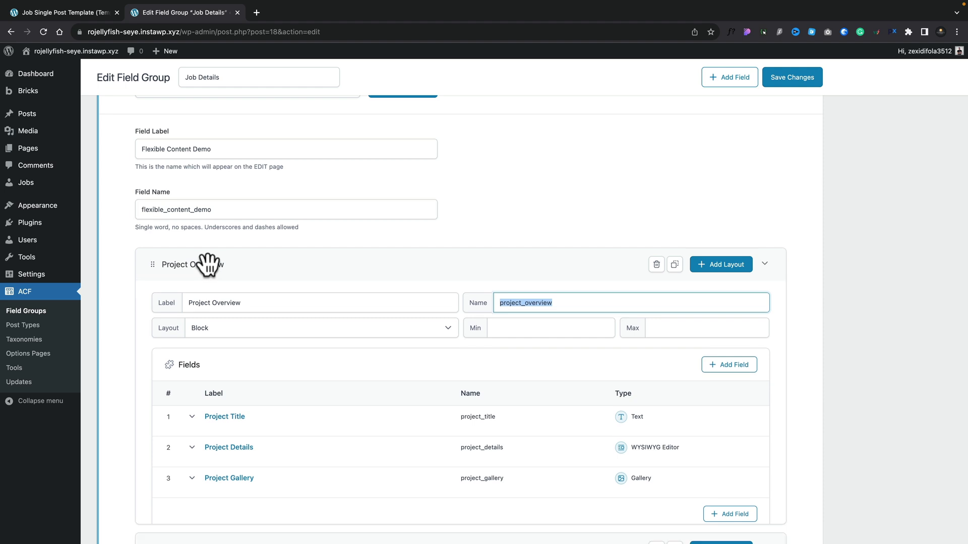
pyautogui.click(202, 304)
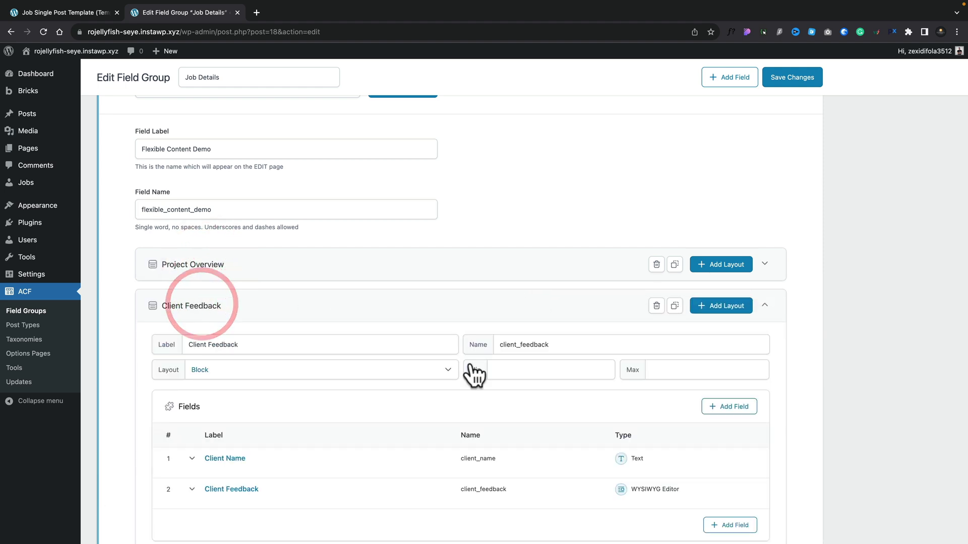
pyautogui.moveTo(555, 344); pyautogui.dragTo(523, 347)
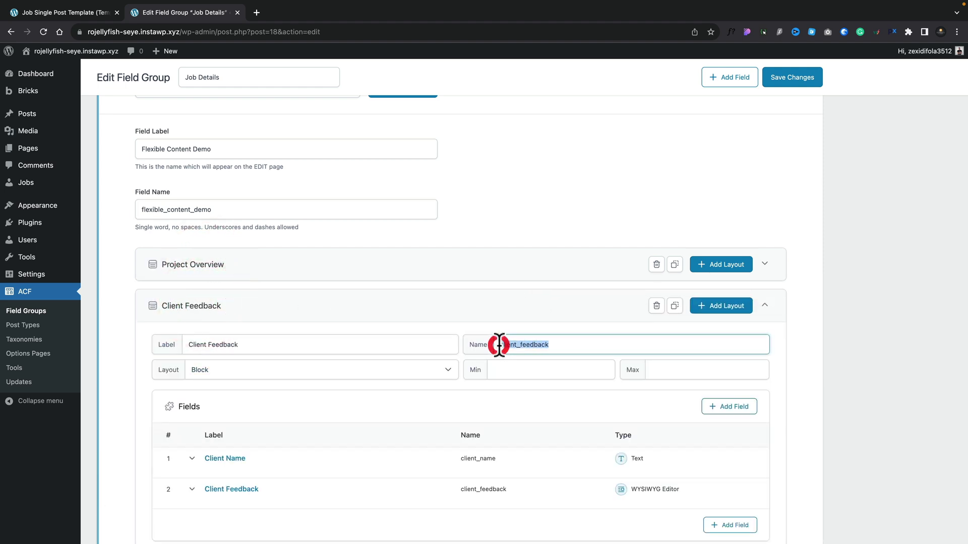
pyautogui.rightClick(499, 347)
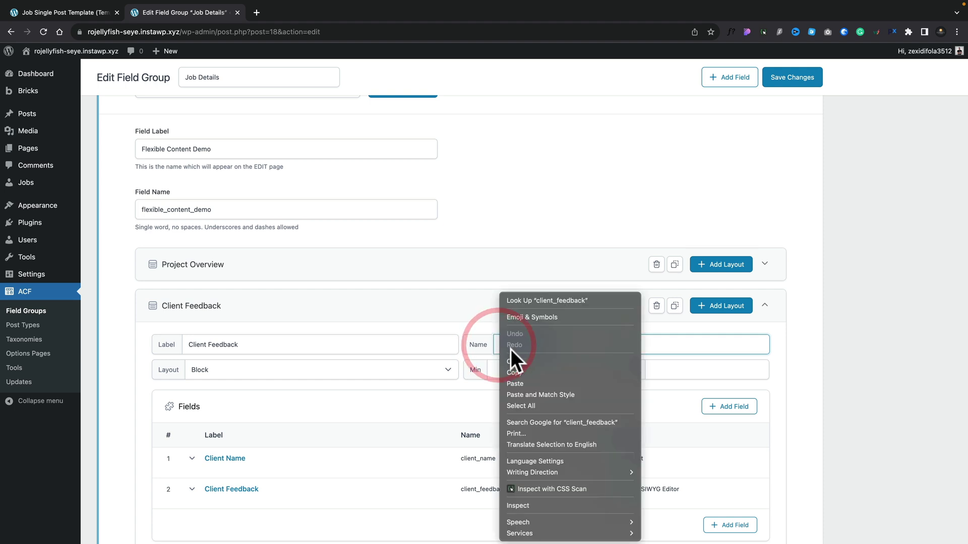
pyautogui.click(514, 372)
pyautogui.click(65, 12)
pyautogui.click(108, 207)
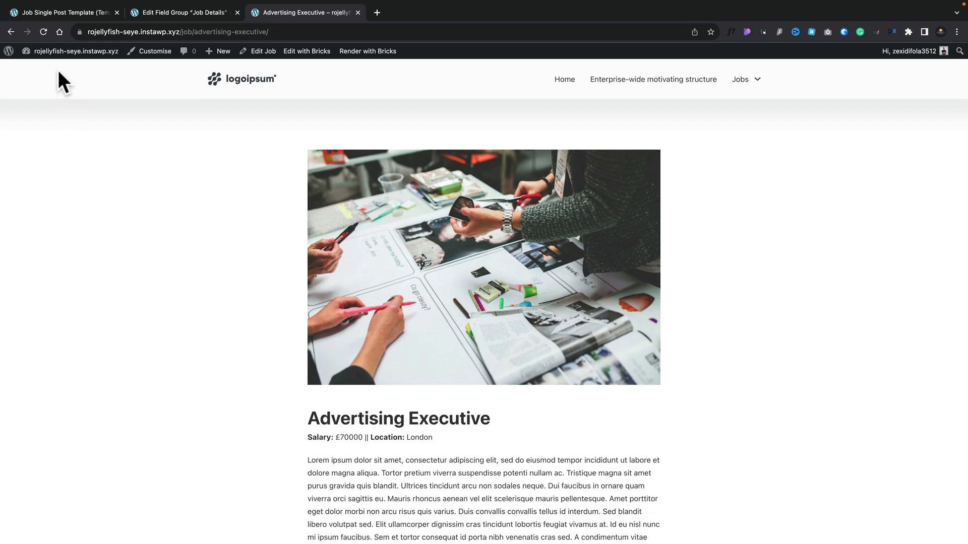
# Step: Reload the Advertising Executive job page and check how the project details and client feedback blocks are displayed
pyautogui.click(44, 31)
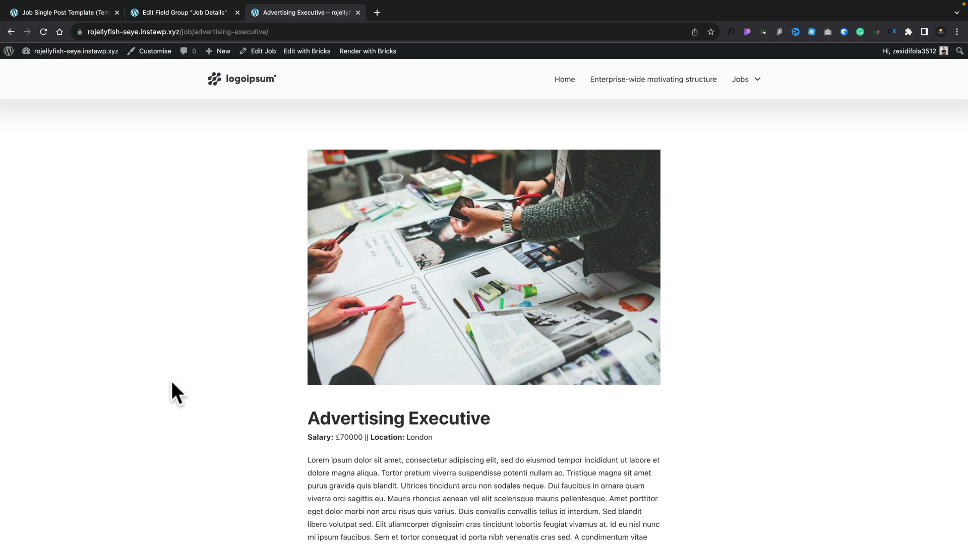
pyautogui.scroll(-10, 171, 383)
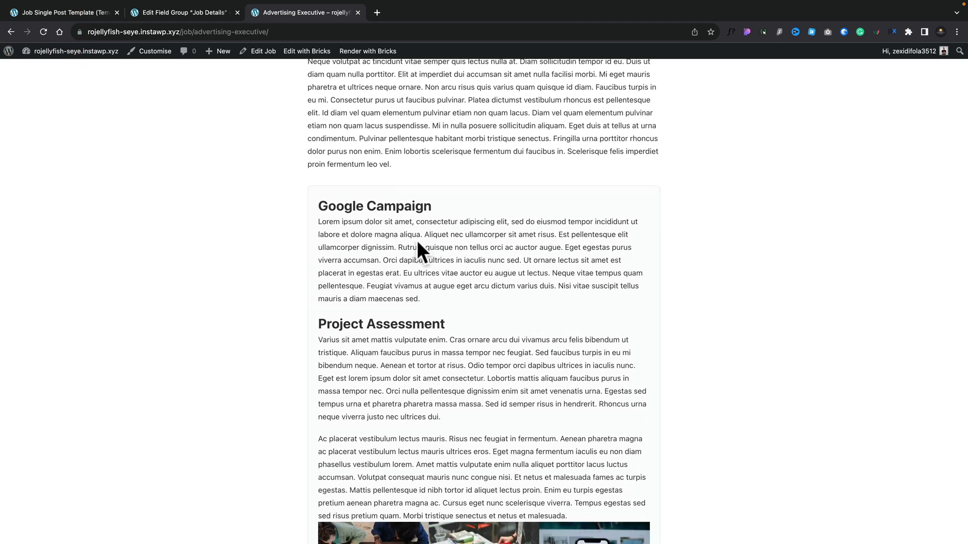
pyautogui.scroll(-5, 390, 326)
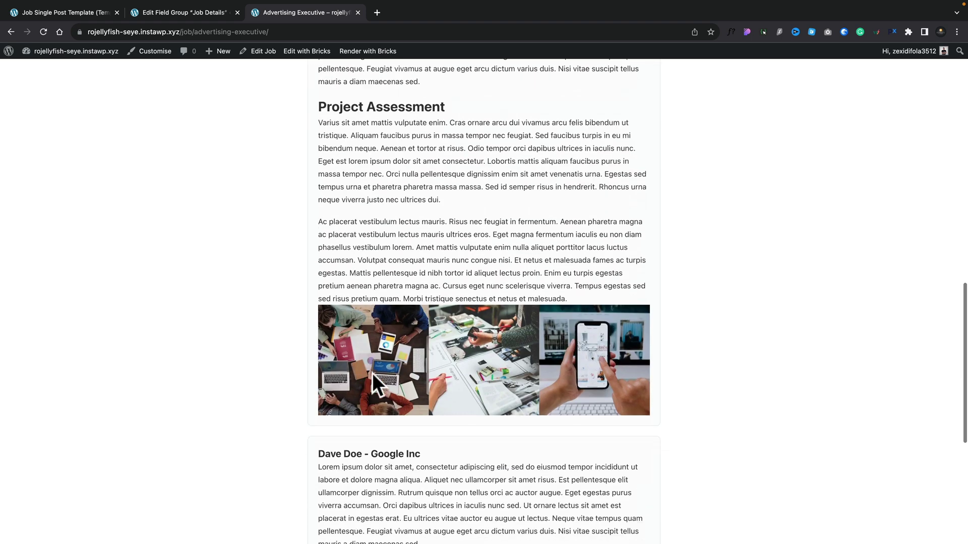
pyautogui.scroll(-5, 245, 400)
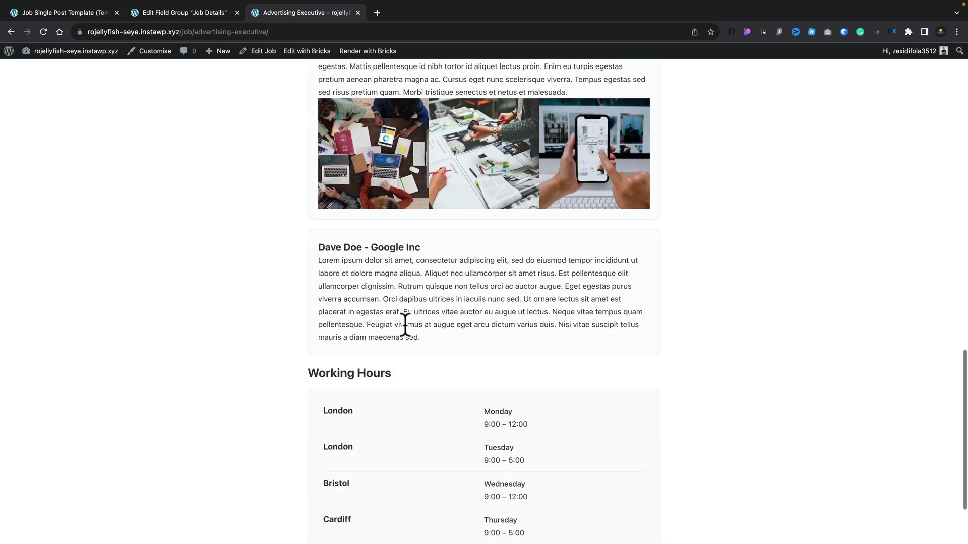
pyautogui.scroll(20, 155, 216)
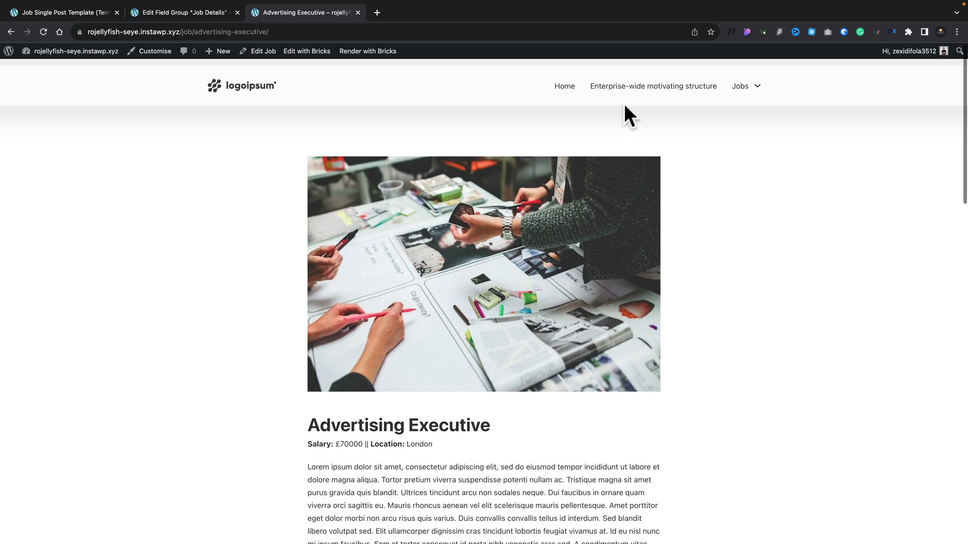
# Step: Open the Social Media Planner job from the site's Marketing jobs and check its page for flexible content blocks
pyautogui.moveTo(742, 85)
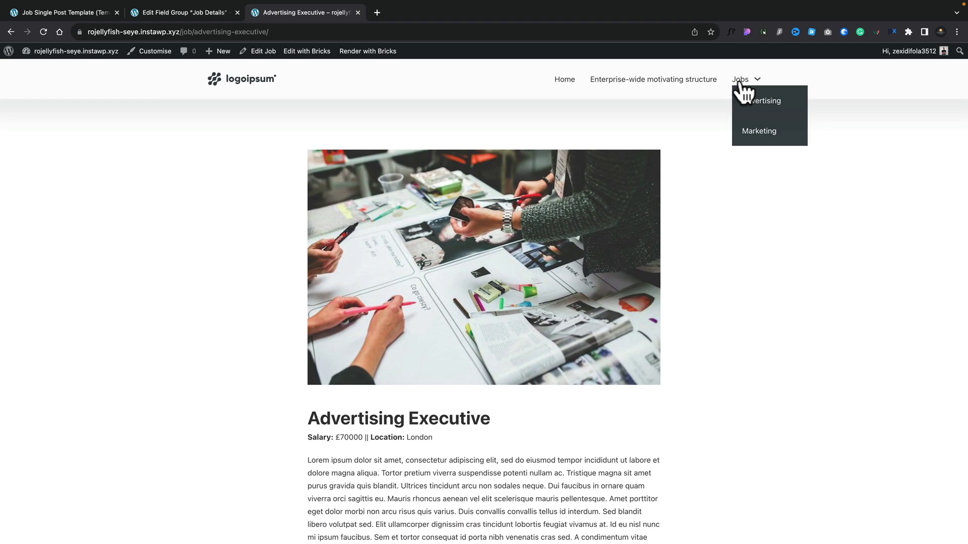
pyautogui.click(756, 131)
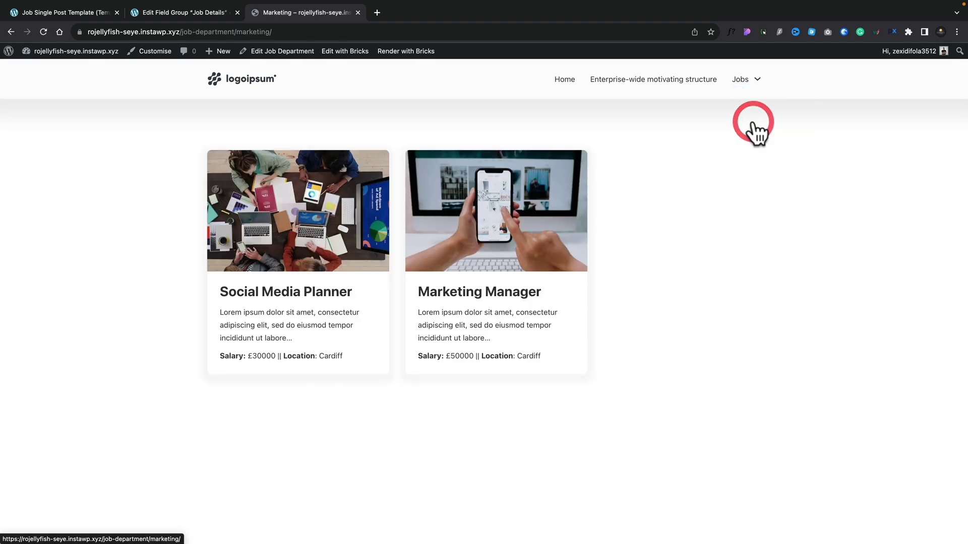
pyautogui.click(278, 295)
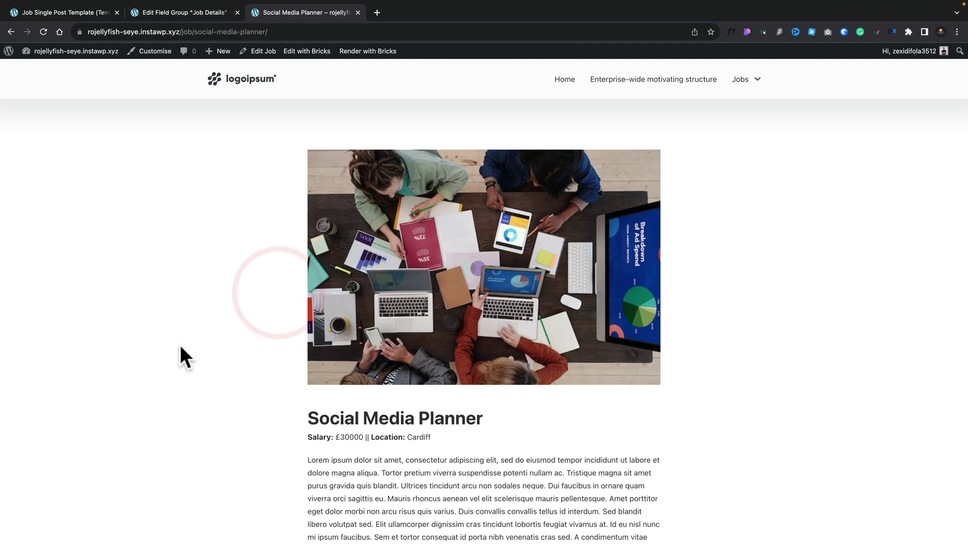
pyautogui.scroll(-3, 180, 346)
pyautogui.scroll(-3, 180, 345)
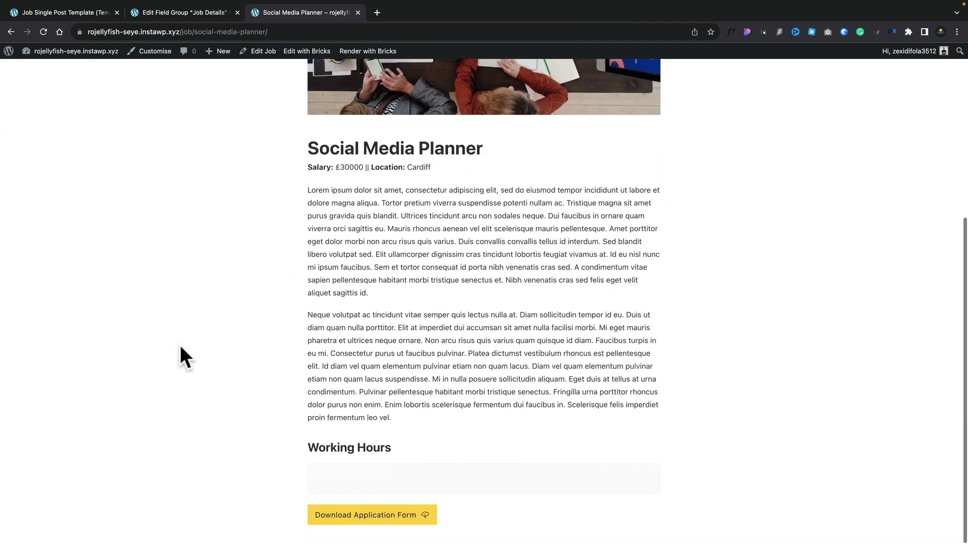
pyautogui.scroll(1, 180, 346)
pyautogui.scroll(1, 180, 346)
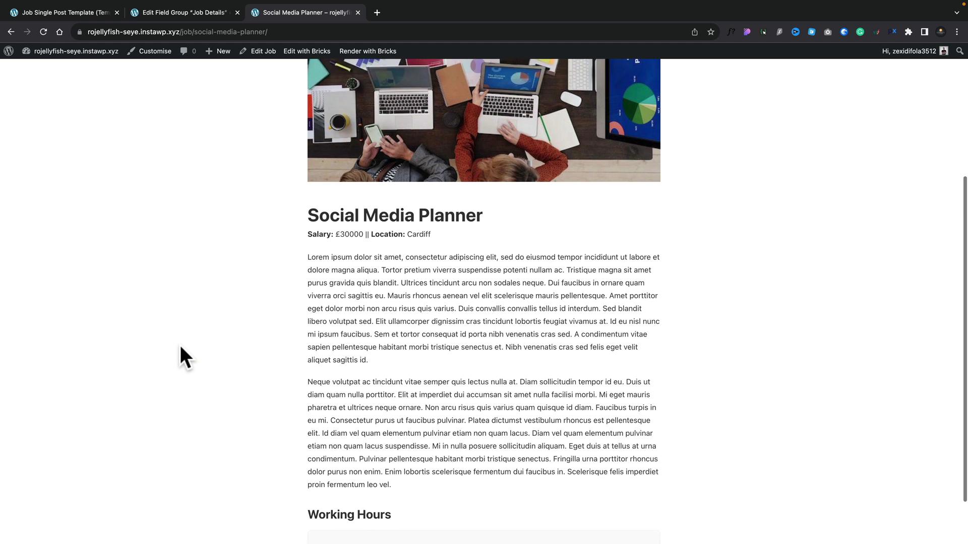
# Step: Leave the Bricks template editor for the WordPress dashboard and open the Social Media Planner job for editing
pyautogui.click(72, 15)
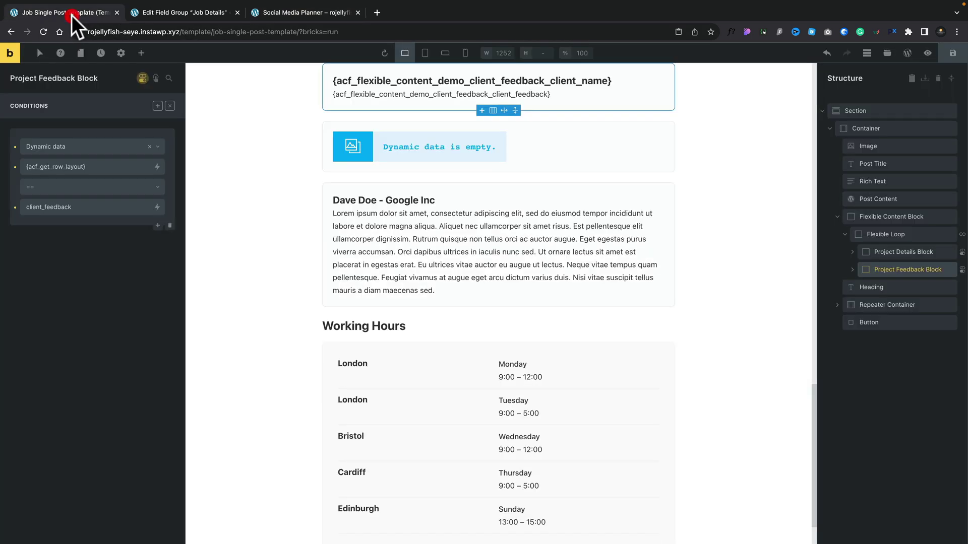
pyautogui.click(10, 53)
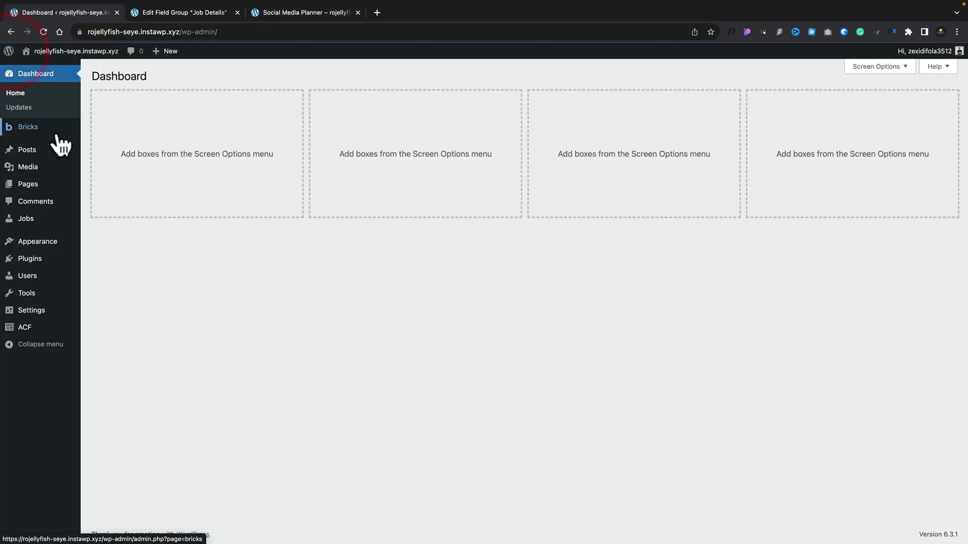
pyautogui.click(31, 218)
pyautogui.click(149, 212)
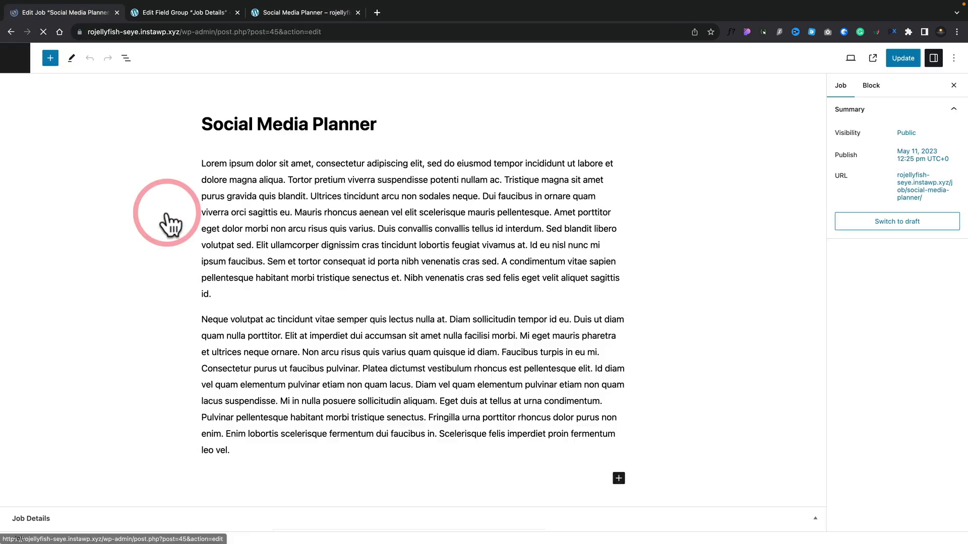
# Step: Add a Client Feedback layout to Flexible Content Demo with client name Facebook and feedback text beginning "Elit ullamcorper dignissim", and update the job
pyautogui.scroll(-10, 272, 372)
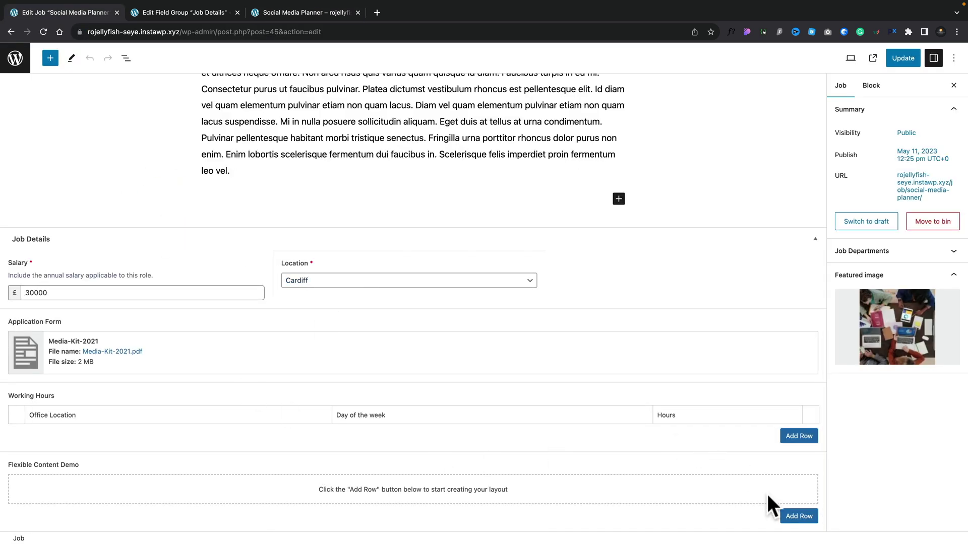
pyautogui.click(799, 517)
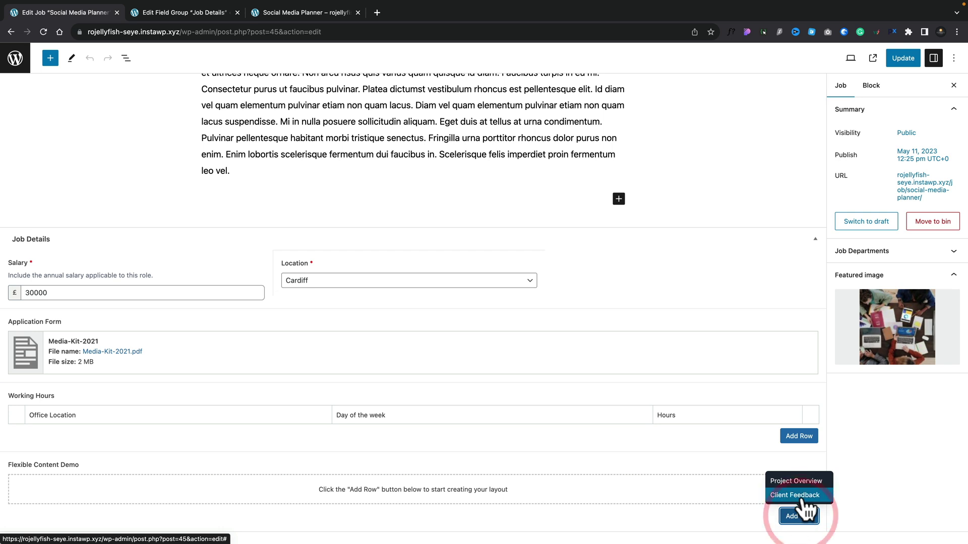
pyautogui.click(801, 496)
pyautogui.scroll(-6, 353, 410)
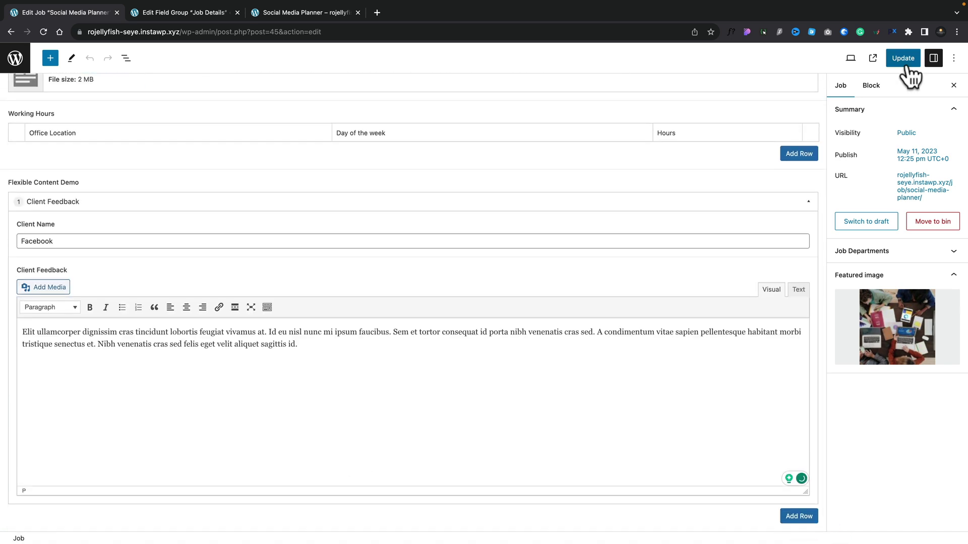
# Step: Reload the live Social Media Planner page and check the content shown above Working Hours
pyautogui.press('super+3')
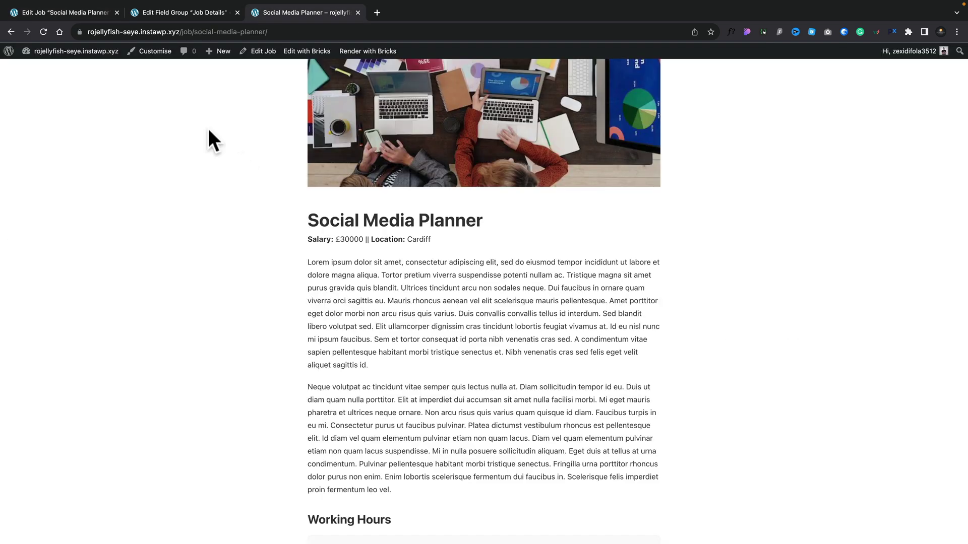
pyautogui.click(43, 31)
pyautogui.scroll(-3, 207, 322)
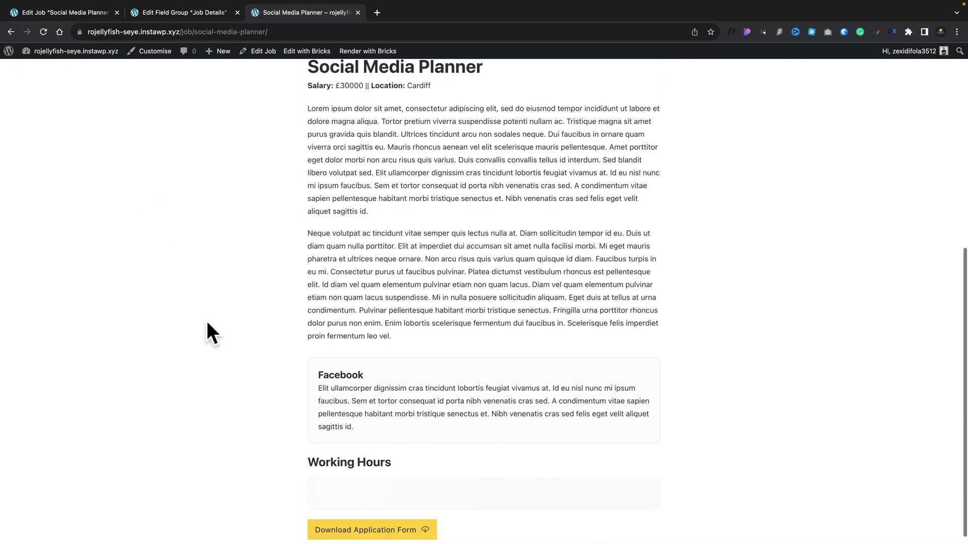